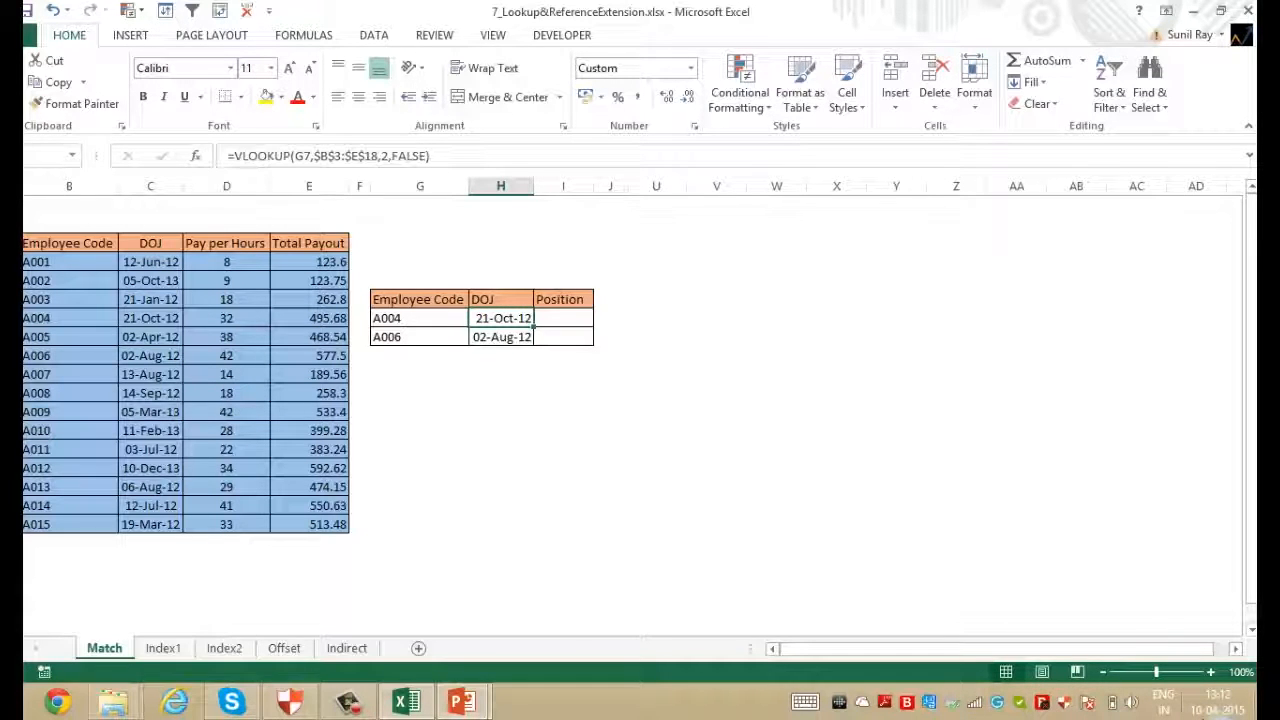
Look up the row of employee A004 in the data table and check its code and date of joining
key(Left)
key(Left)
key(Left)
key(Left)
key(Left)
key(Left)
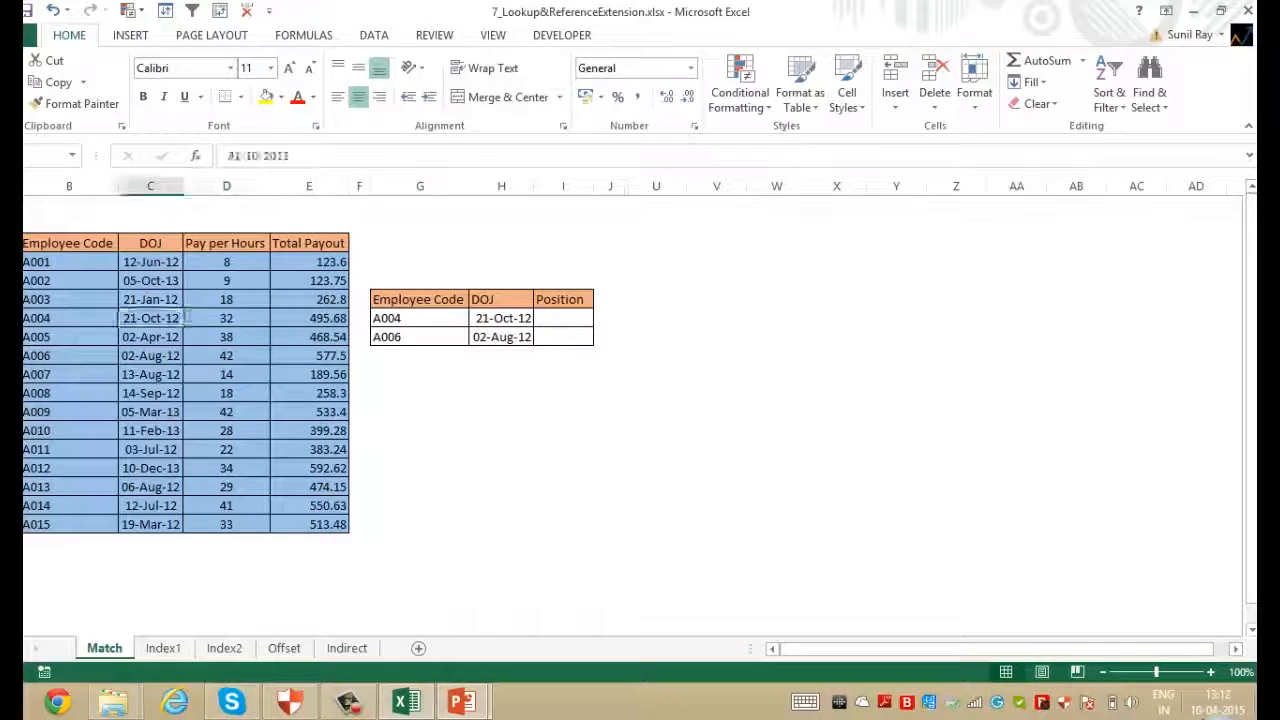
key(Right)
key(Left)
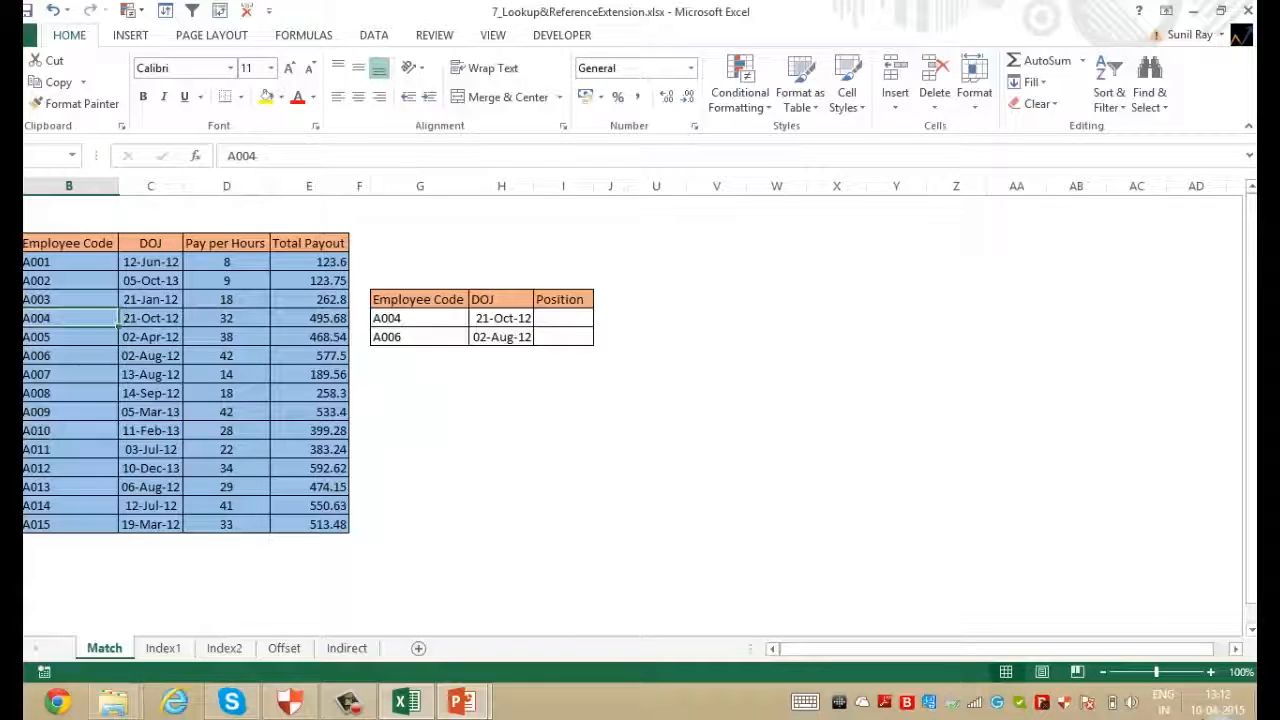
key(Right)
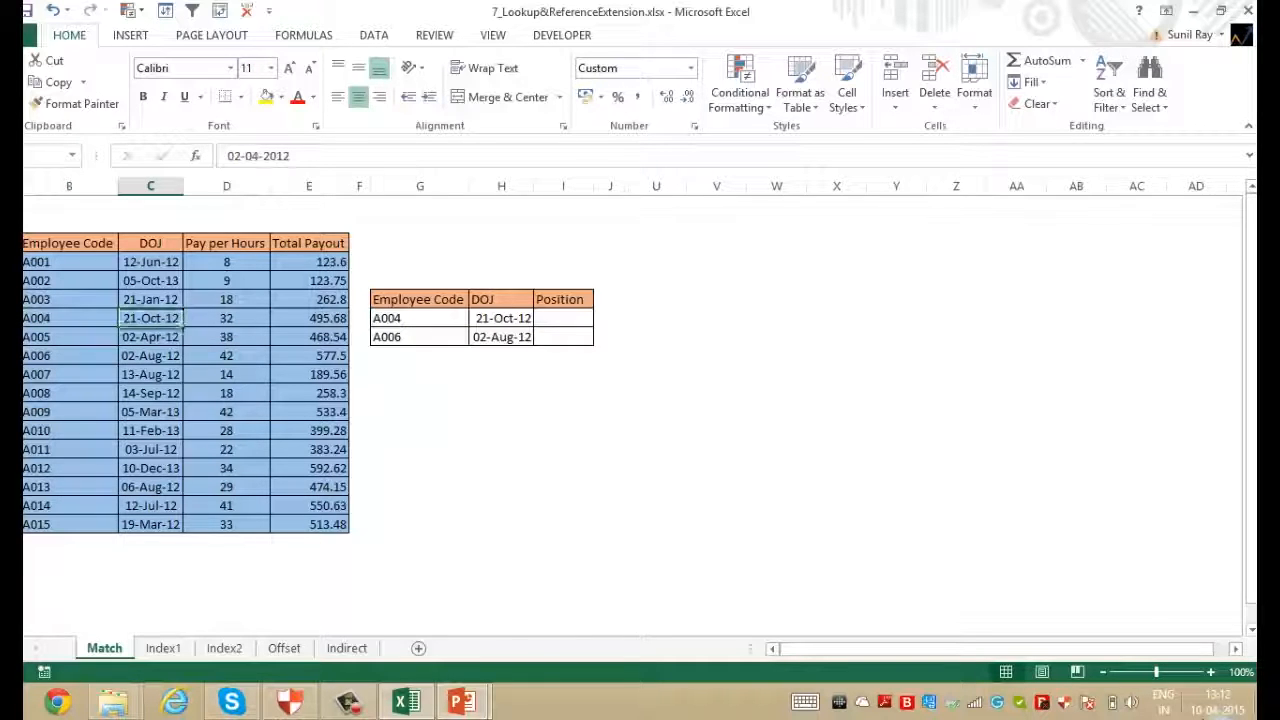
Enter =MATCH(G7,B4:B18,0) in the Position cell for employee A004 to find its exact-match position
click(563, 318)
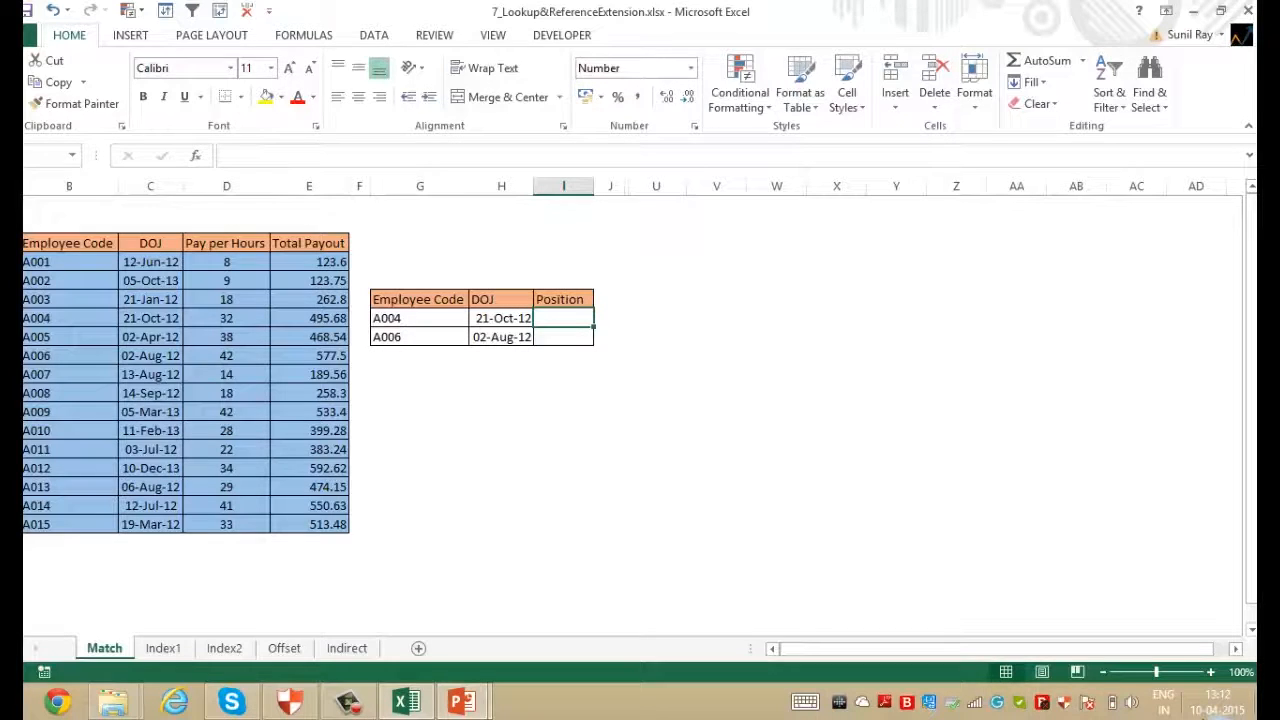
text(=match()
click(418, 318)
text(,)
click(68, 262)
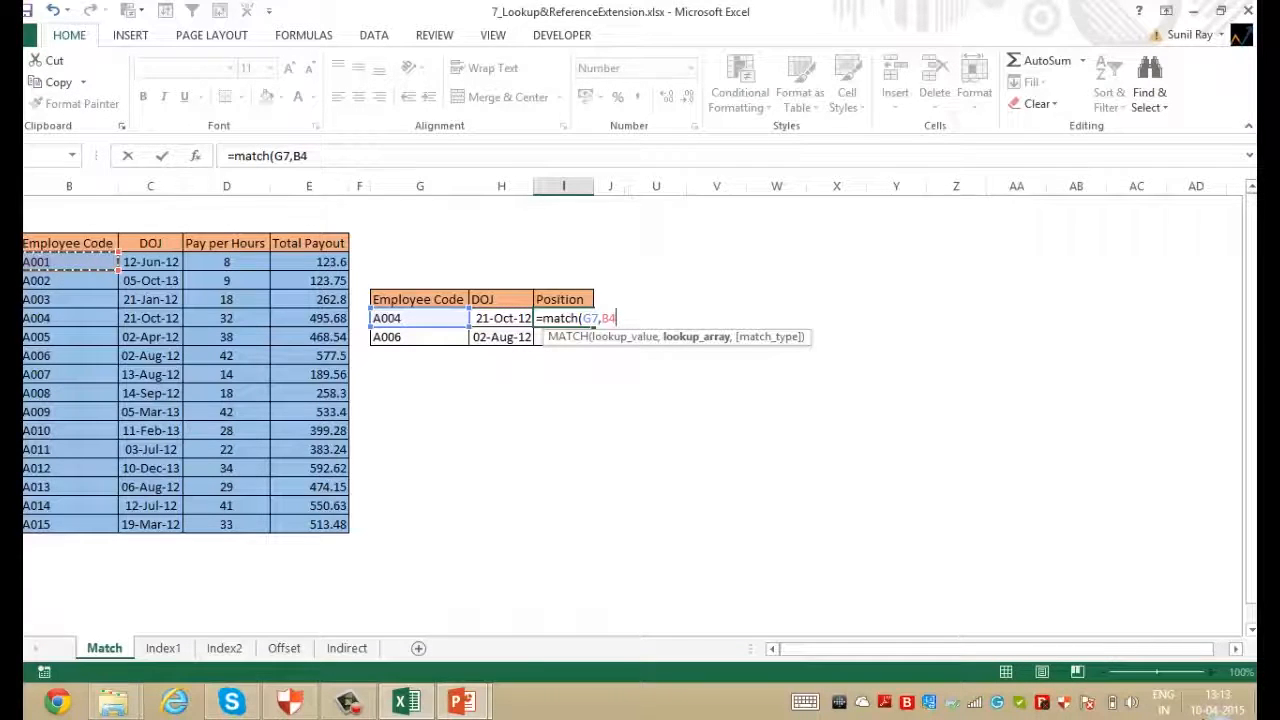
drag(68, 262, 68, 524)
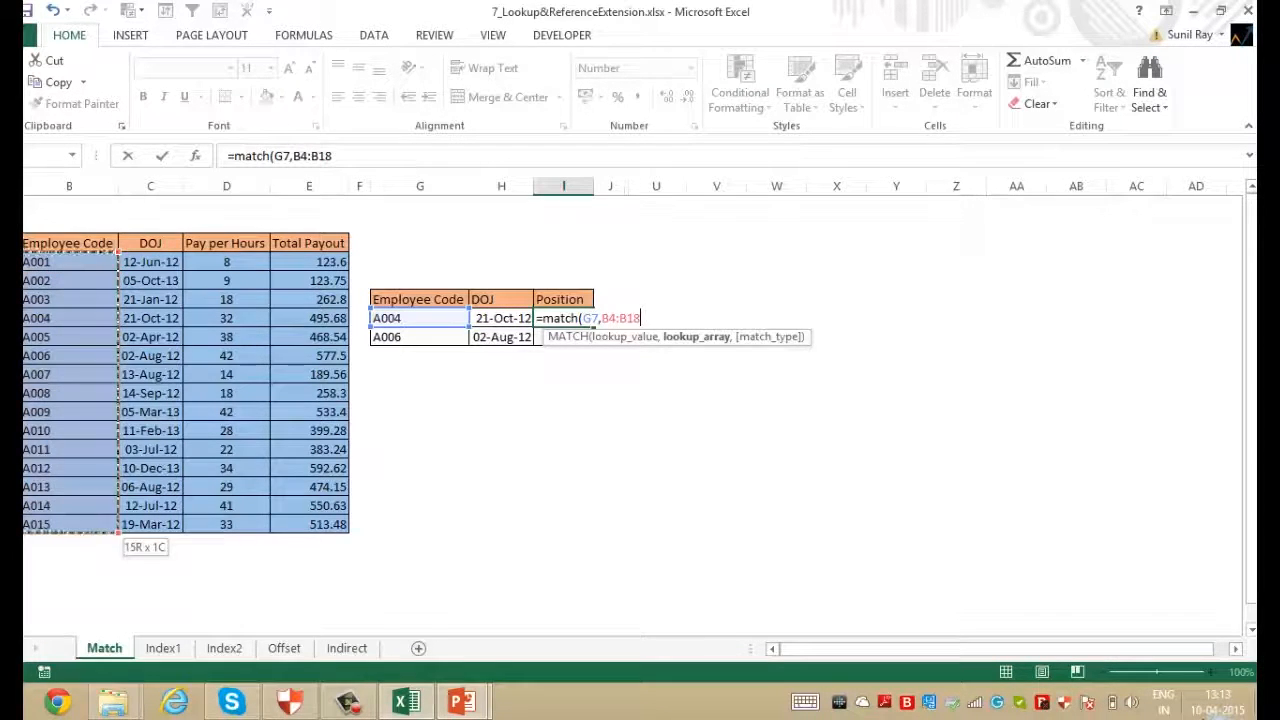
text(,0)
key(ctrl+Return)
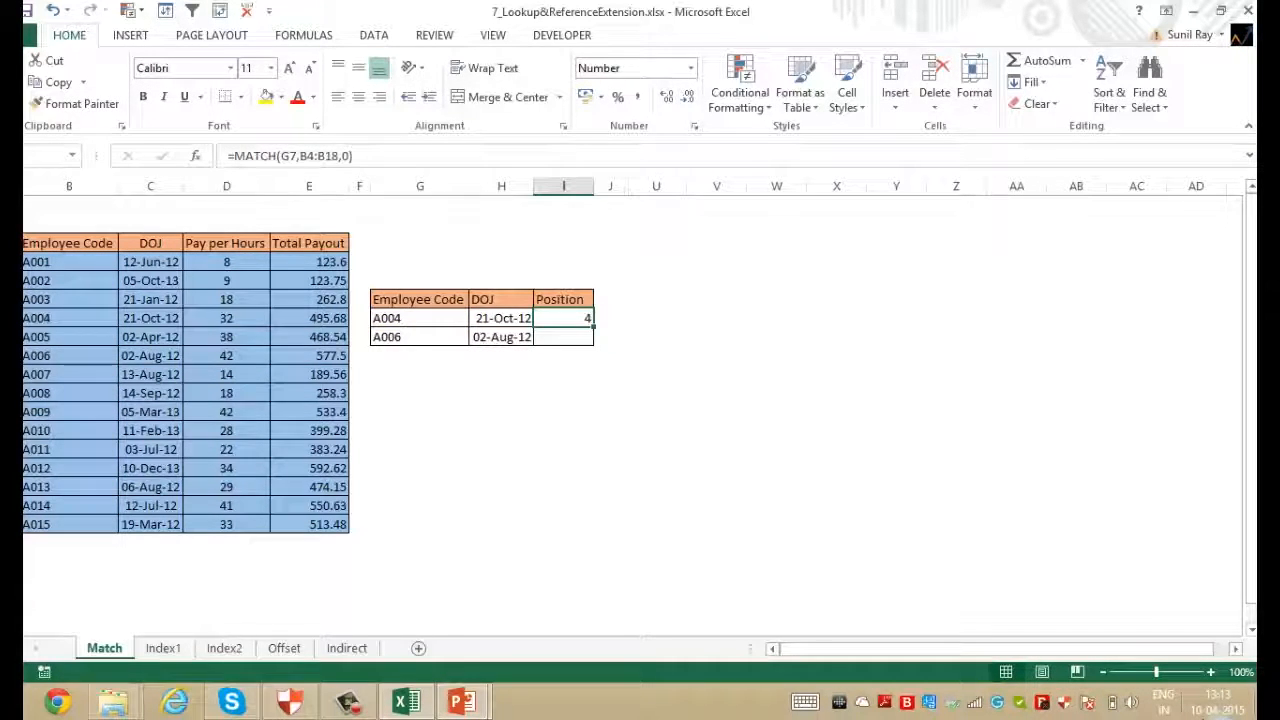
Copy the MATCH formula with its relative lookup range into the Position cell for employee A006
key(ctrl+c)
click(563, 337)
key(Return)
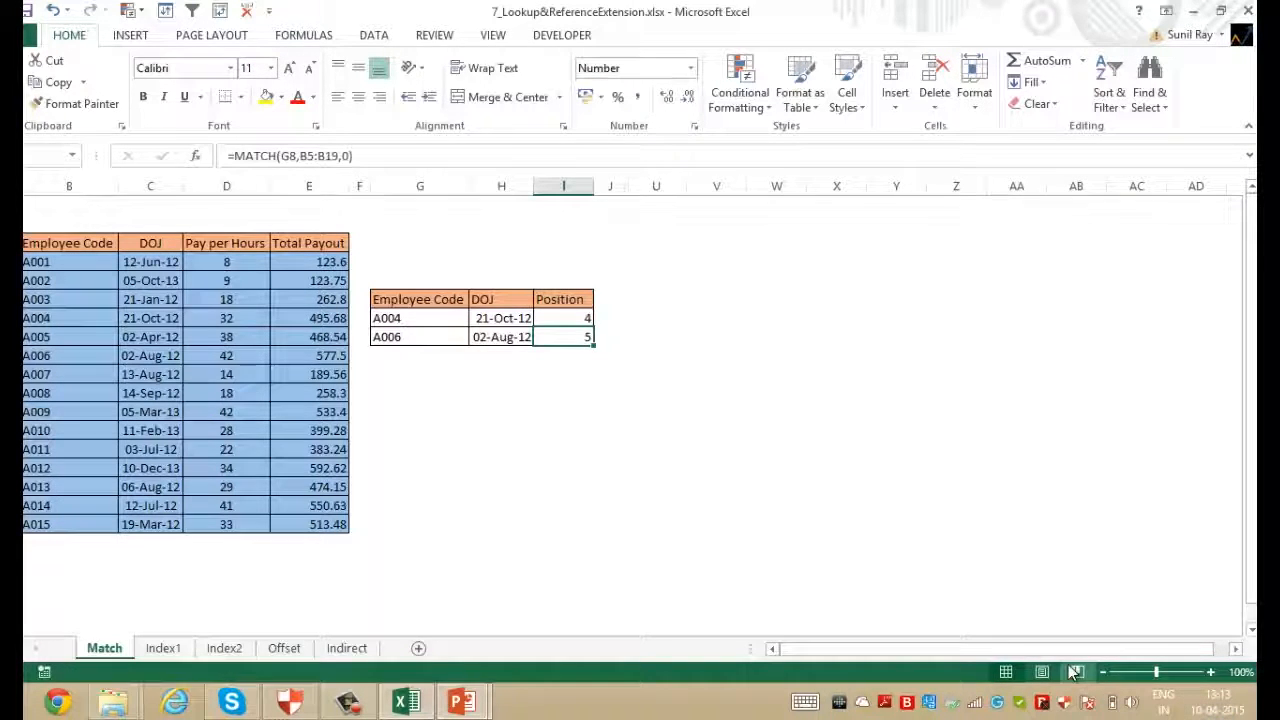
Check the positions of A004 and A006 by counting down the Employee Code column from A001
key(Up)
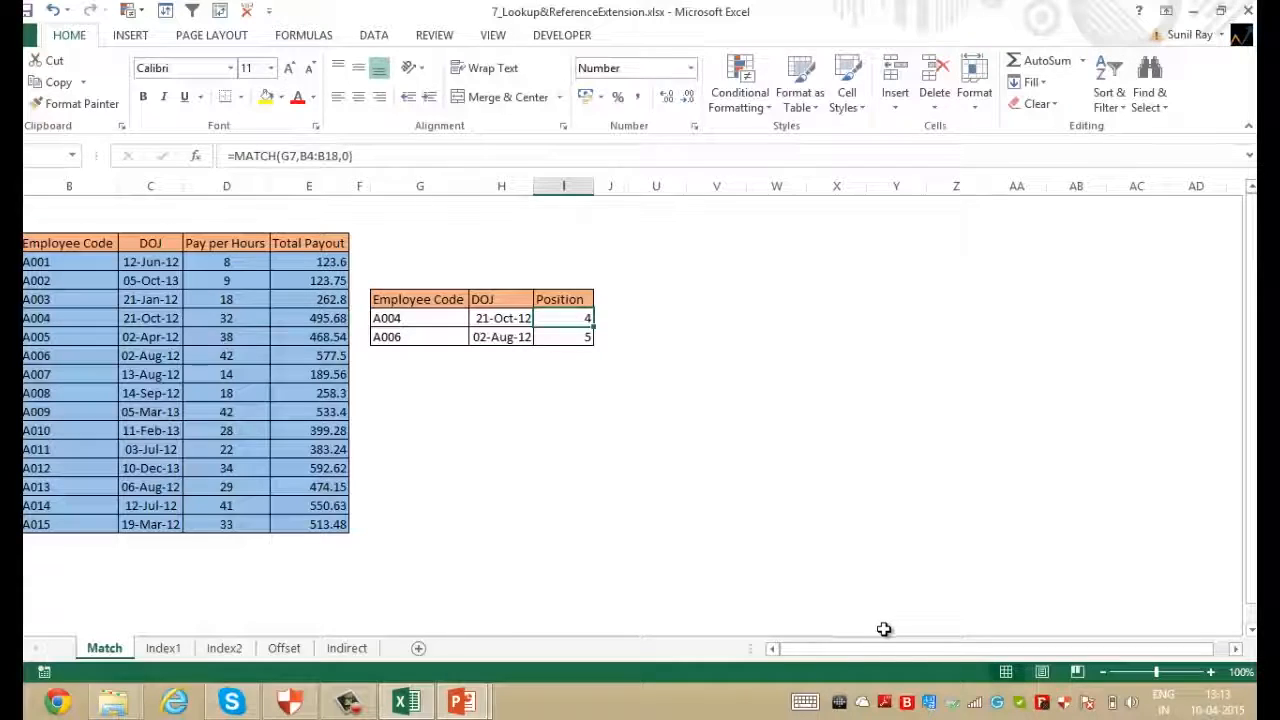
click(34, 261)
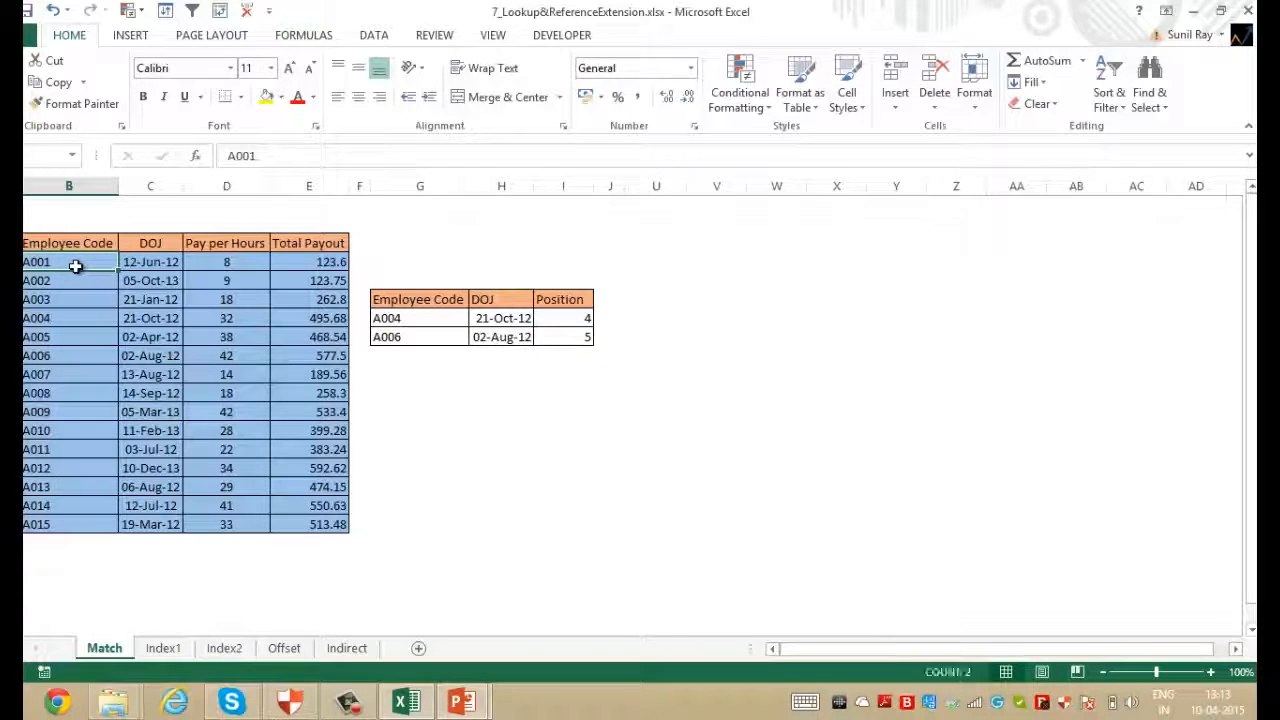
key(shift+Down)
key(shift+Down)
key(shift+Down)
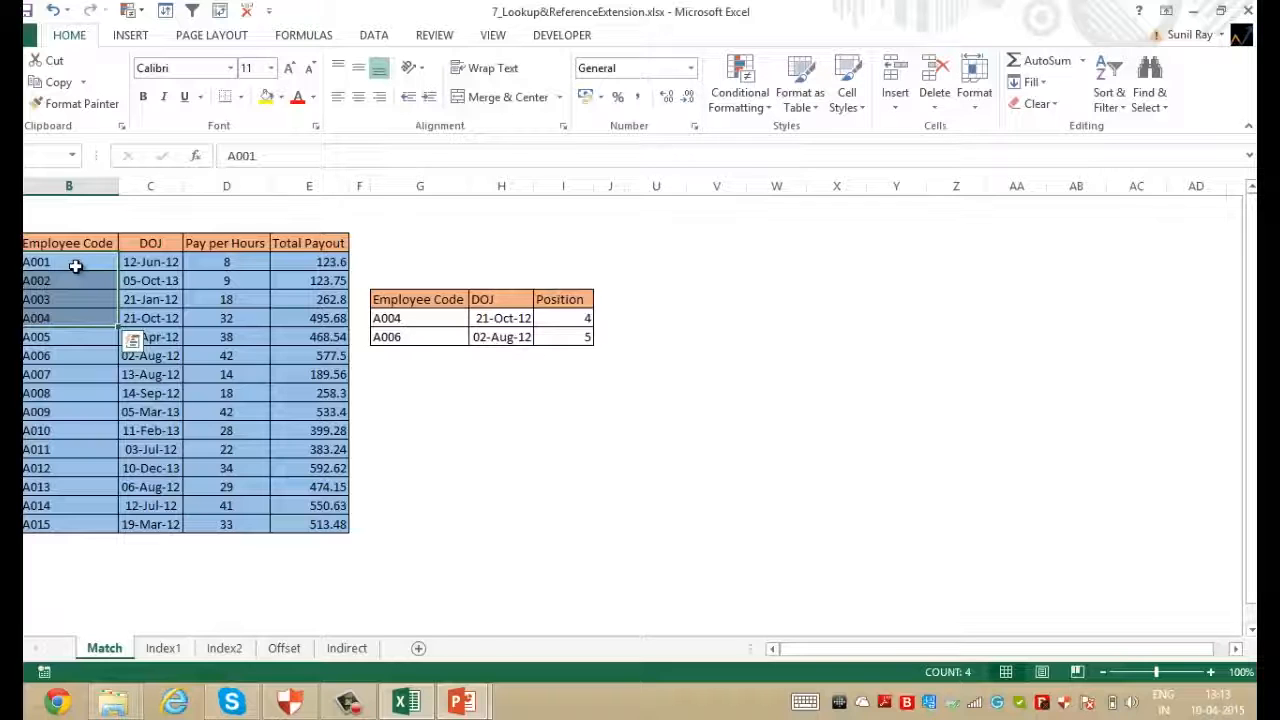
click(75, 265)
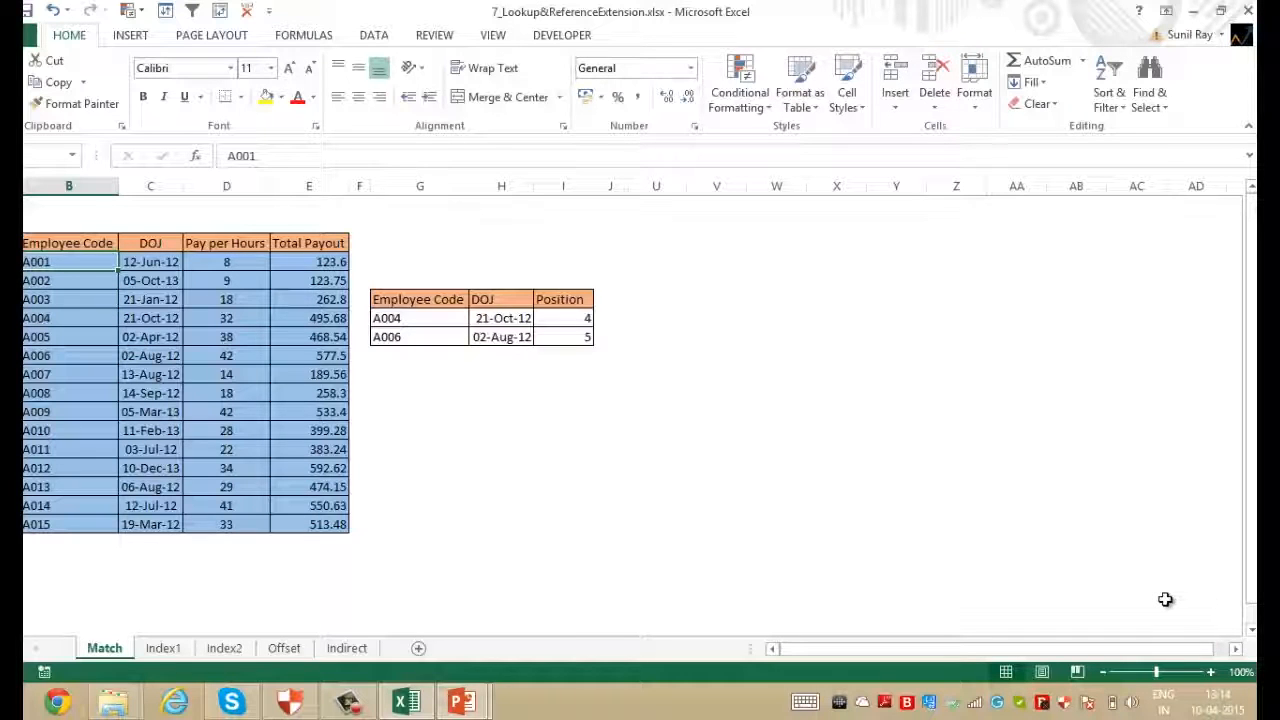
key(shift+Down)
key(shift+Down)
key(shift+Down)
key(shift+Down)
key(shift+Down)
key(shift+Down)
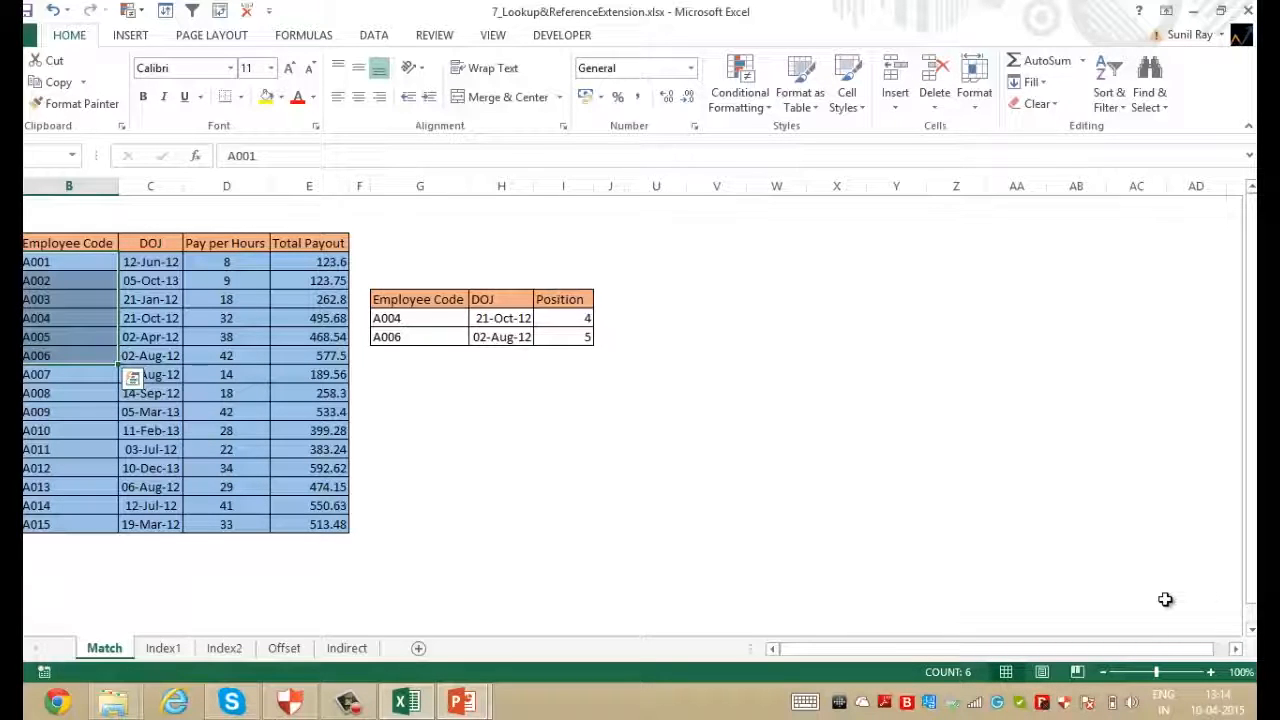
Make the lookup range in A004's Position formula absolute, giving =MATCH(G7,$B$4:$B$18,0)
key(Right)
key(Down)
key(Down)
key(Right)
key(Right)
key(Right)
key(Right)
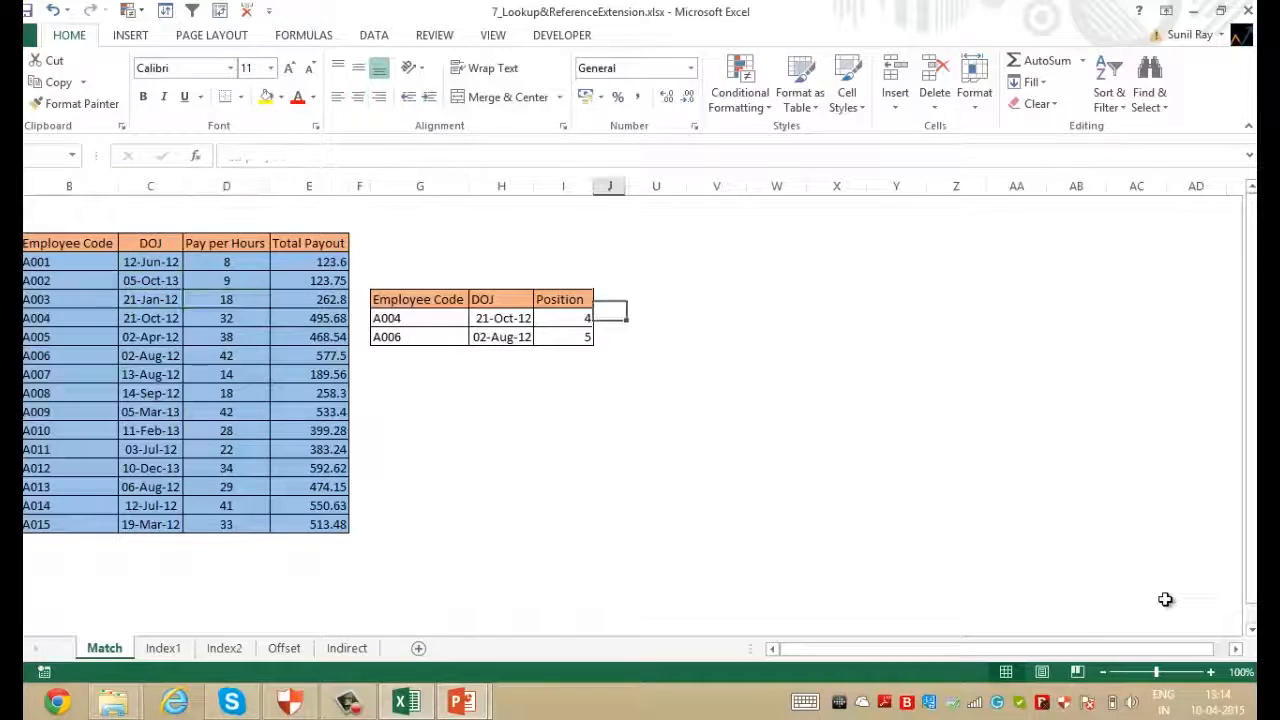
key(Right)
key(Right)
key(Down)
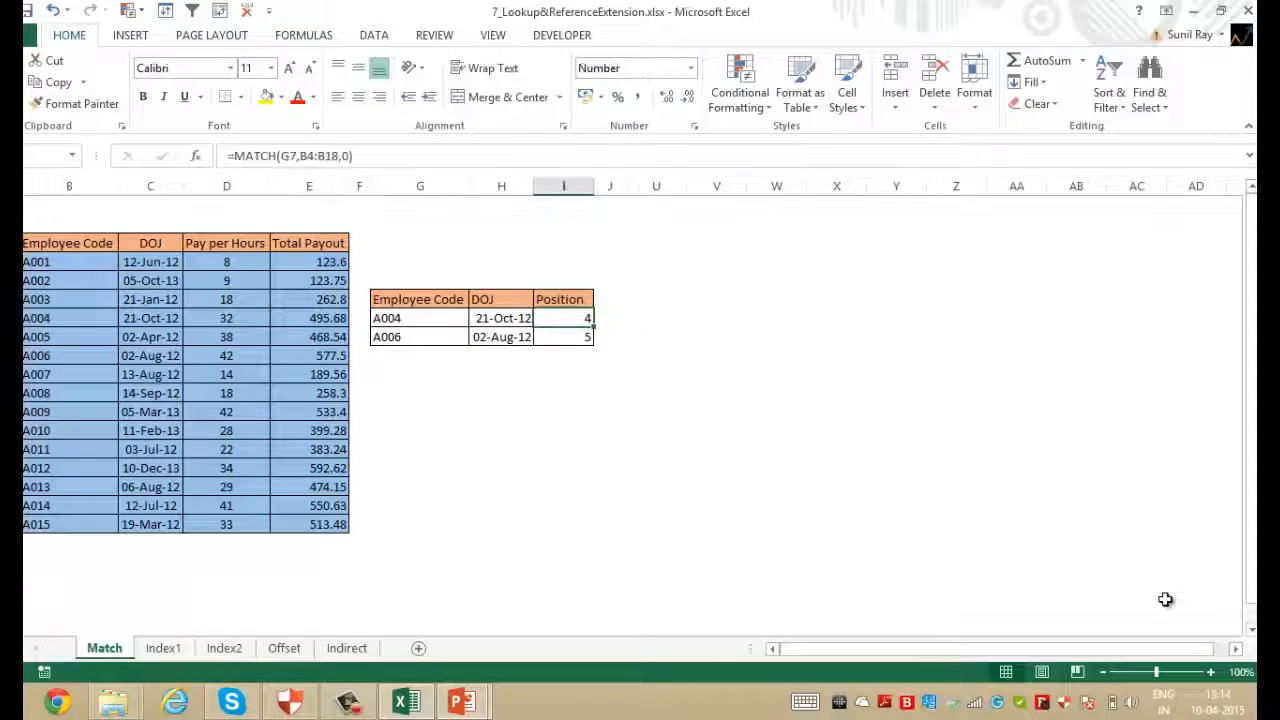
click(301, 156)
drag(300, 156, 340, 156)
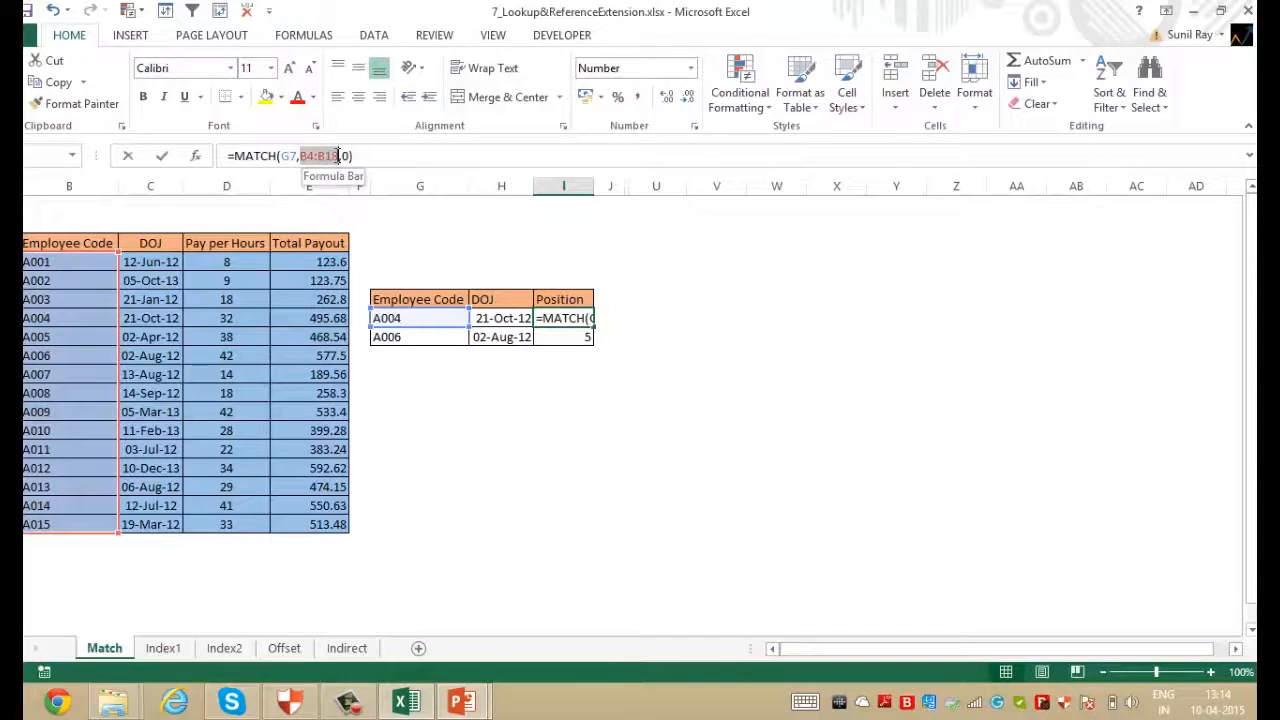
key(F4)
key(ctrl+Return)
Copy the corrected MATCH formula to A006's Position cell, pasting only the formula
key(ctrl+c)
key(Down)
key(ctrl+alt+v)
key(f)
key(Return)
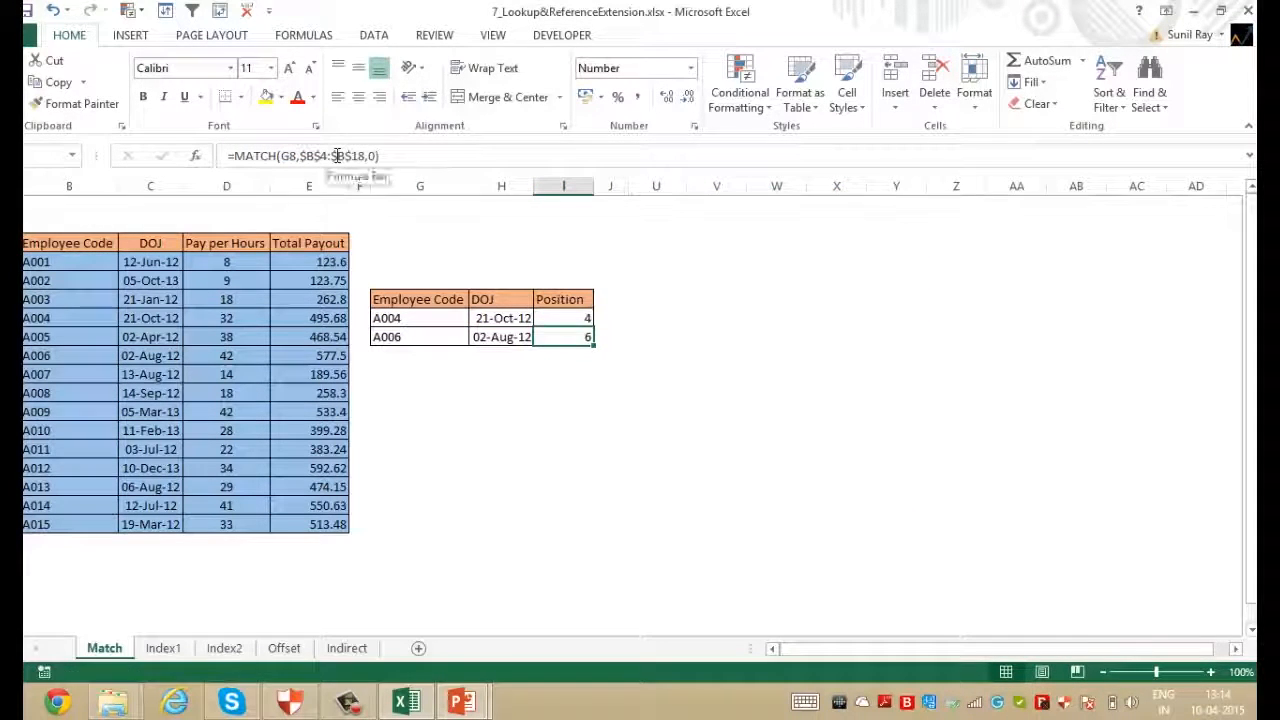
Unhide the columns between J and U that hold the higher-number and lower-number match examples
drag(609, 186, 645, 186)
key(ctrl+shift+0)
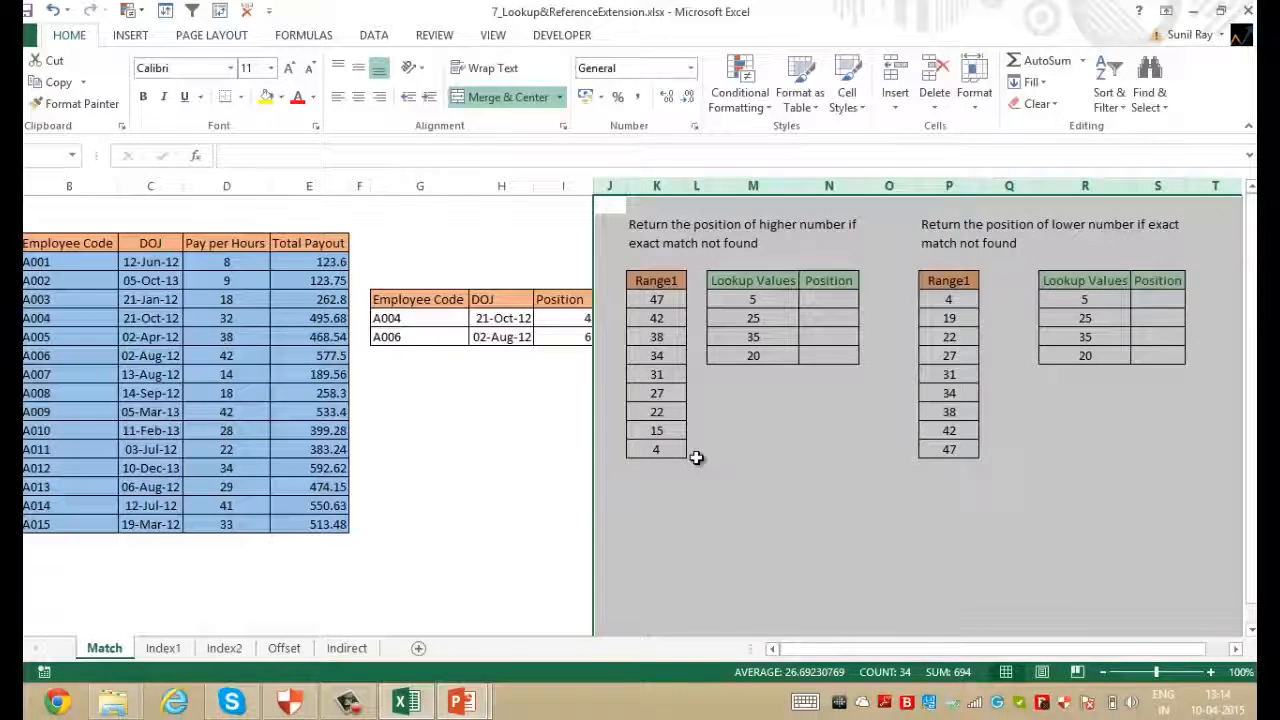
key(Down)
key(Down)
key(Down)
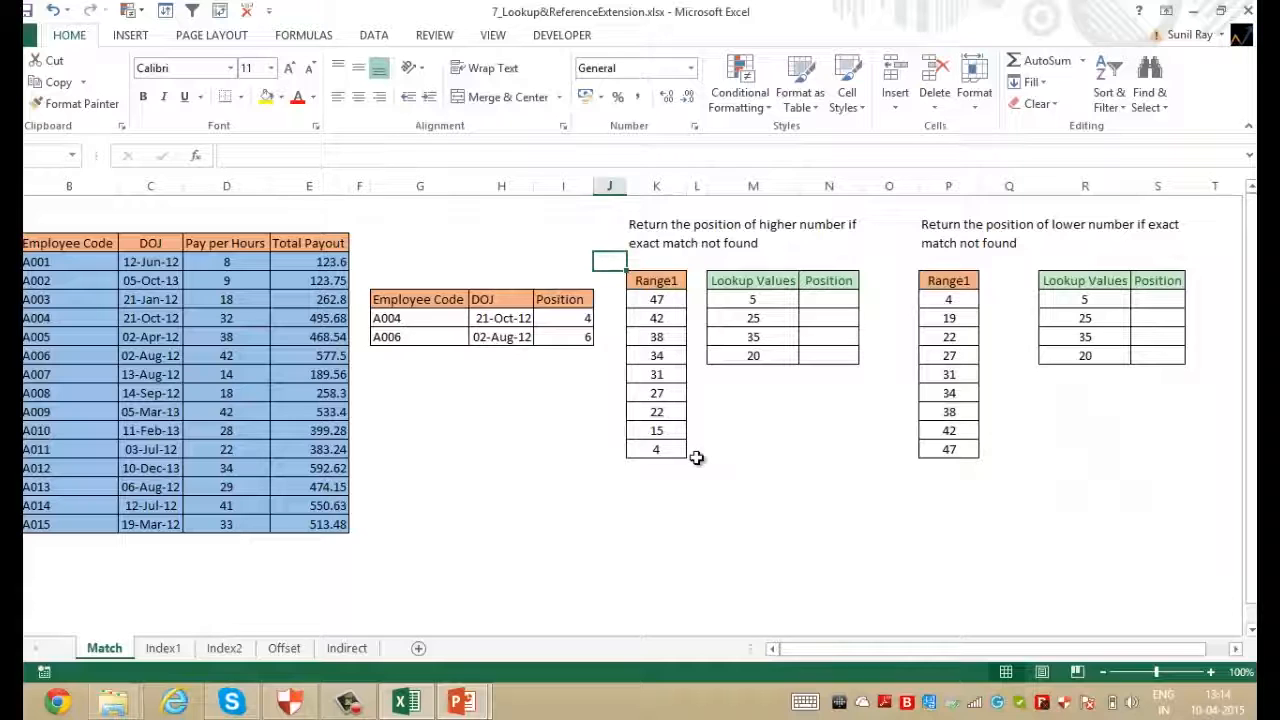
Examine the Range1 list and the lookup values of the higher-number match example
key(Right)
key(Down)
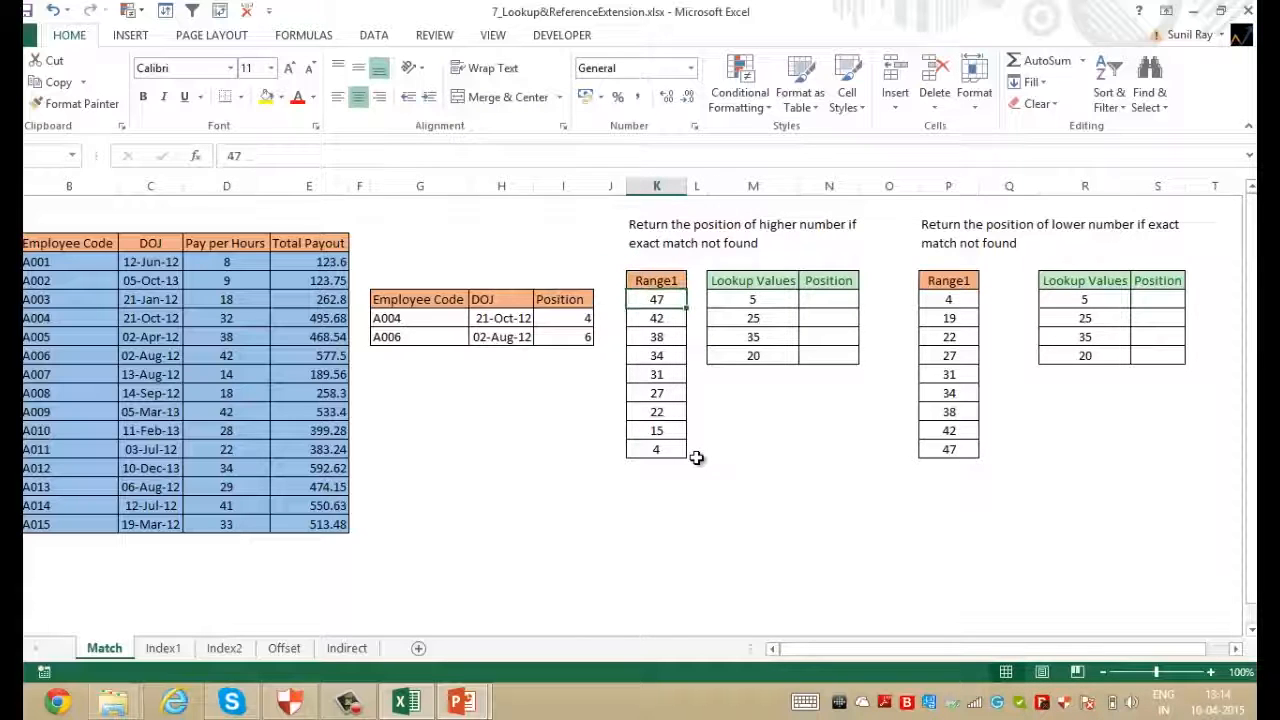
key(Down)
key(Up)
key(ctrl+shift+Down)
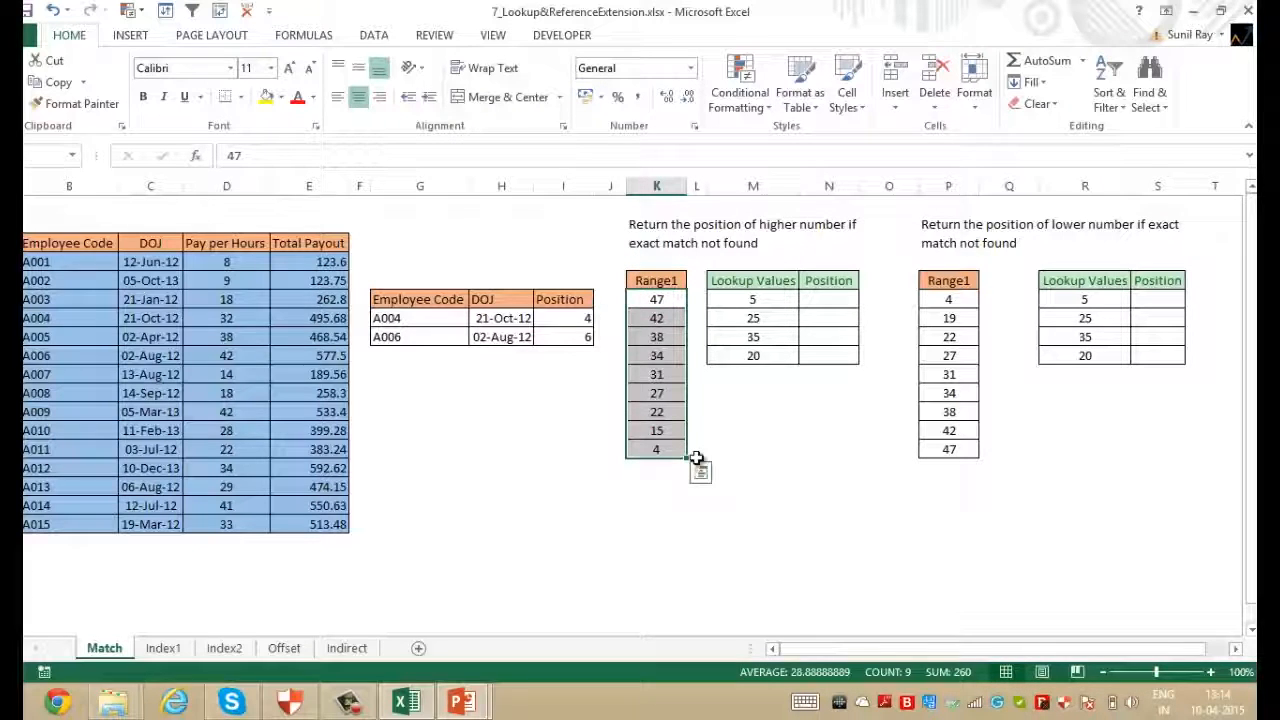
key(Right)
key(Right)
key(shift+Down)
key(shift+Down)
key(shift+Down)
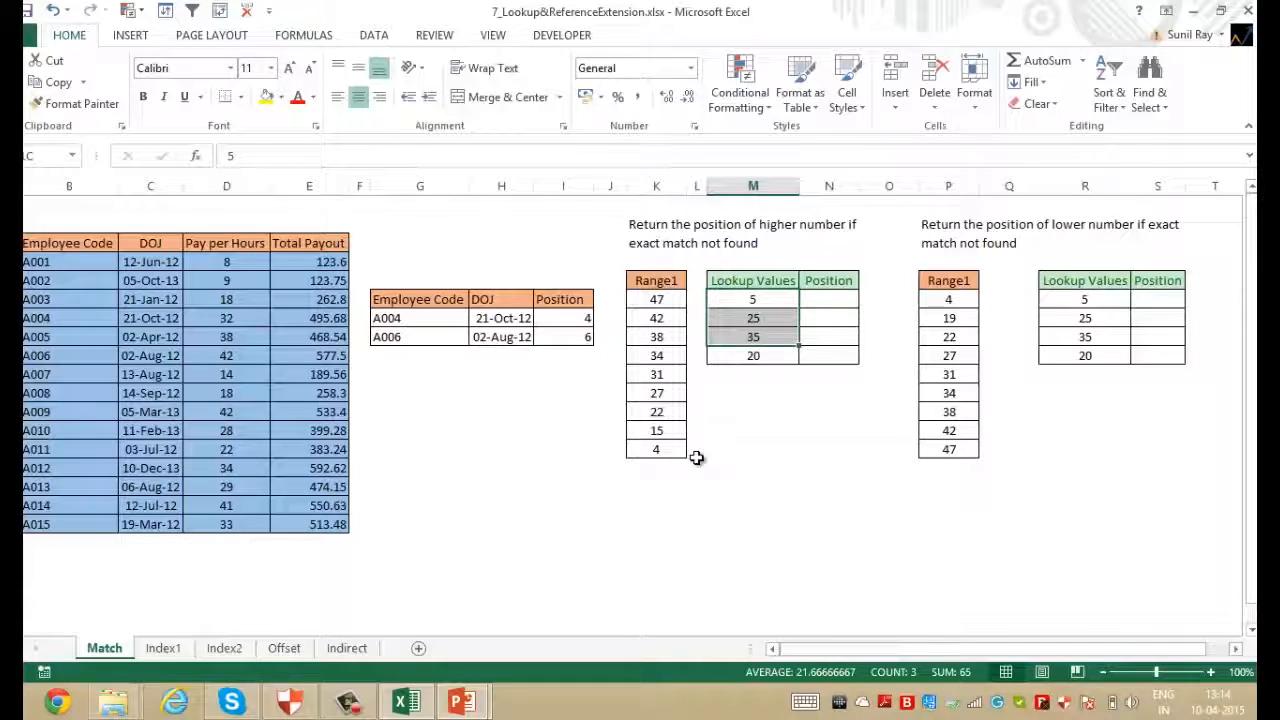
key(Up)
key(Down)
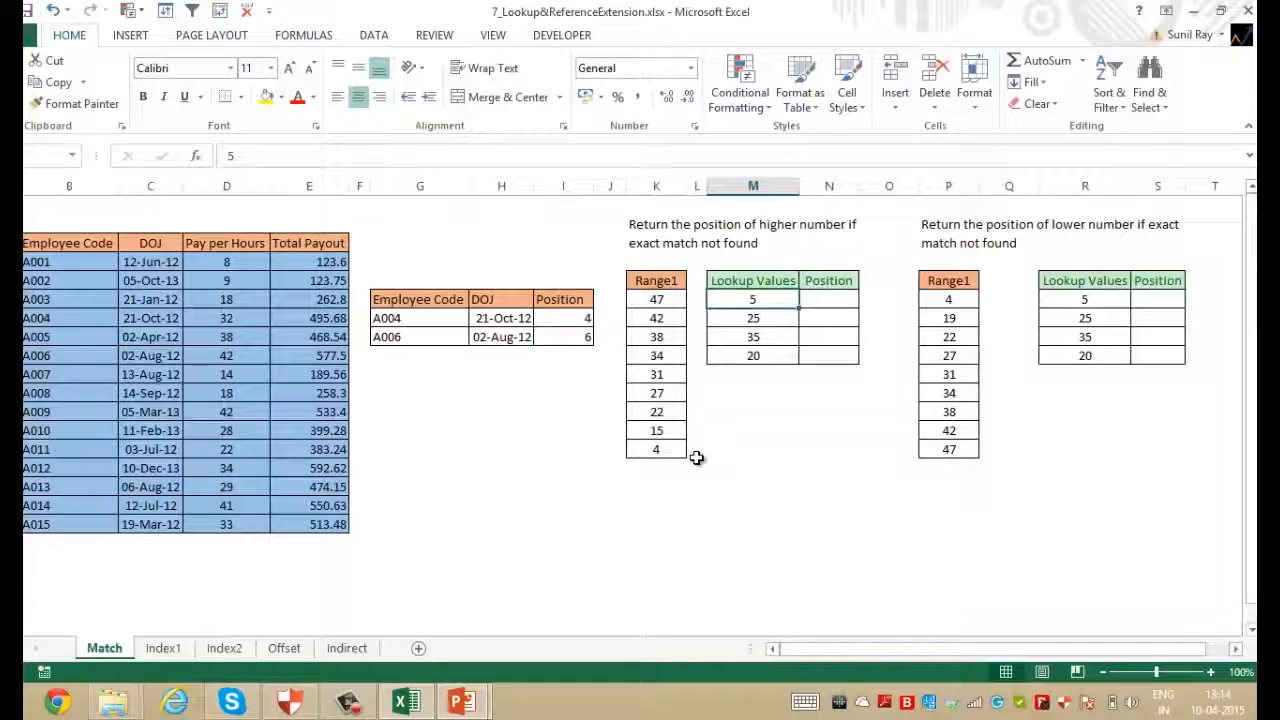
key(Right)
key(Left)
key(Left)
key(Left)
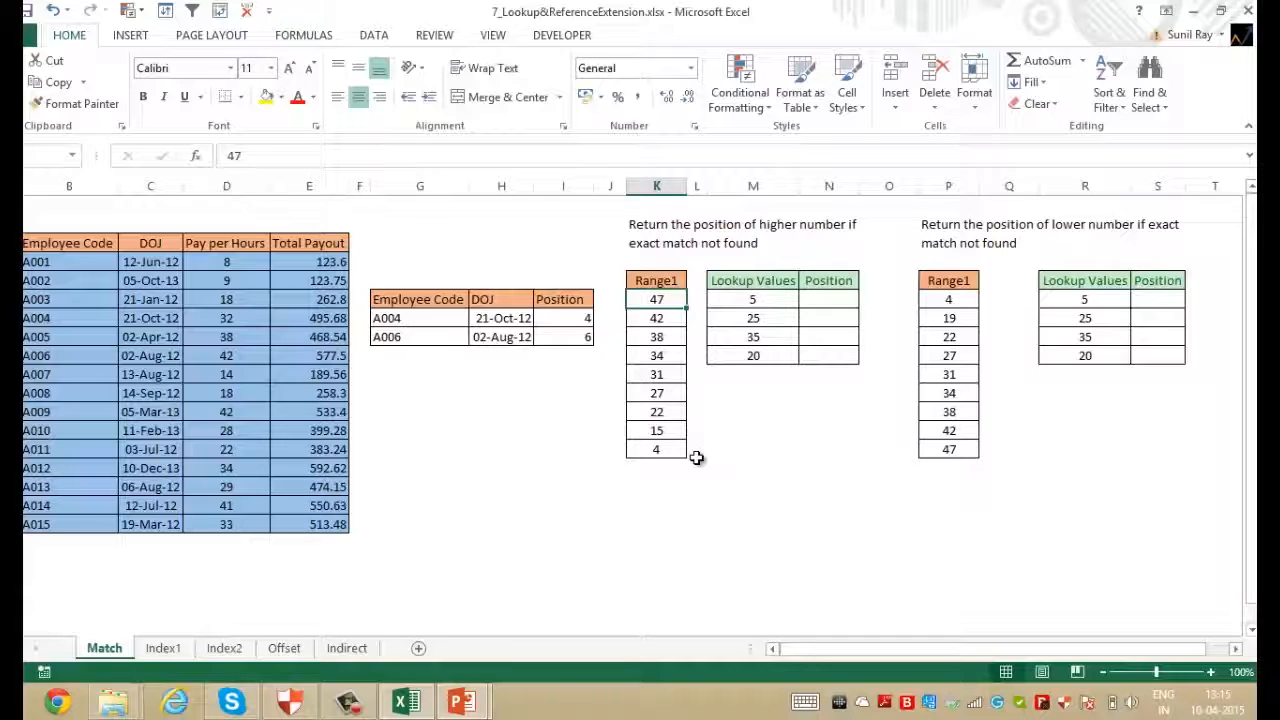
key(Right)
key(Right)
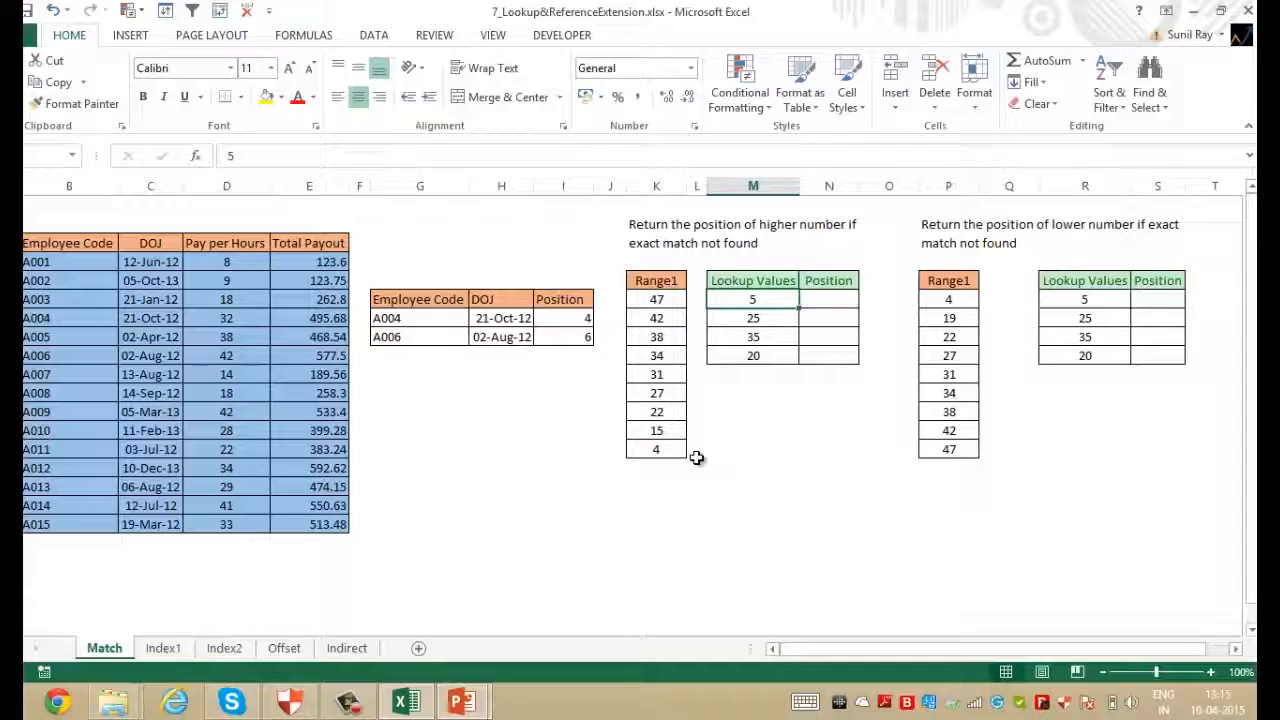
Enter =MATCH(M6,$K$6:$K$14,-1) in the Position cell for lookup value 5 in the higher-number example
key(Right)
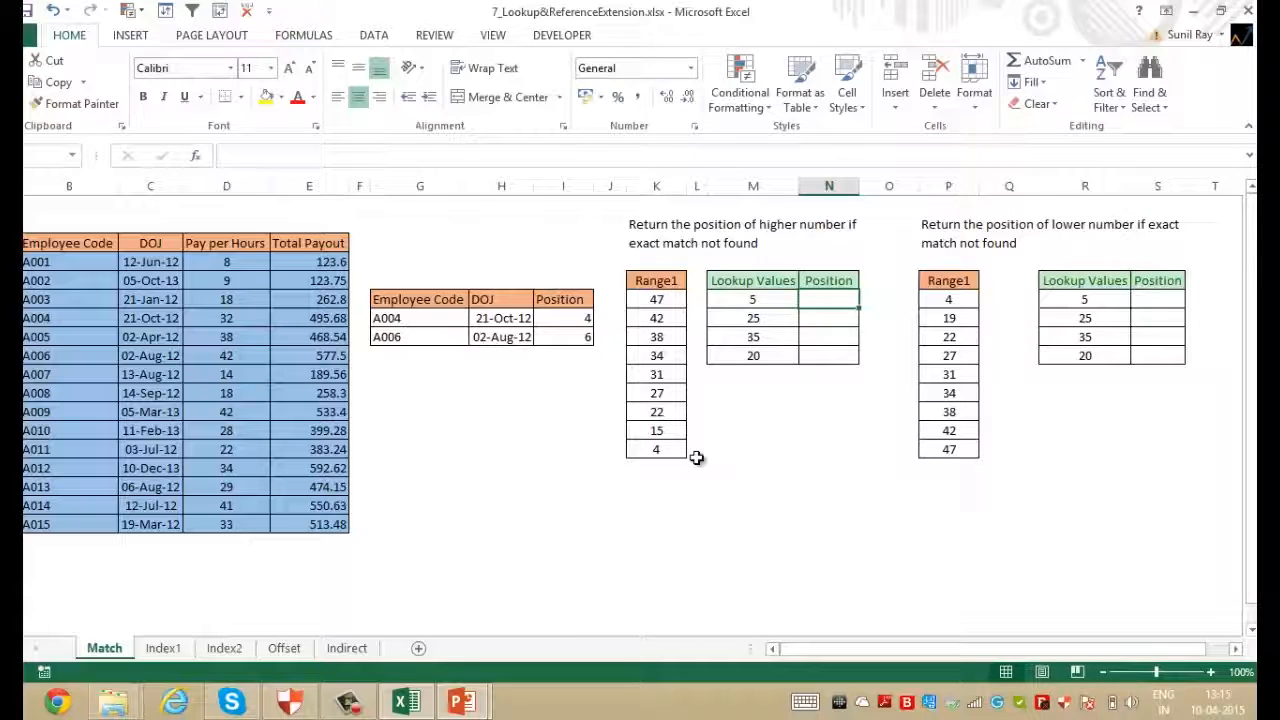
text(=match()
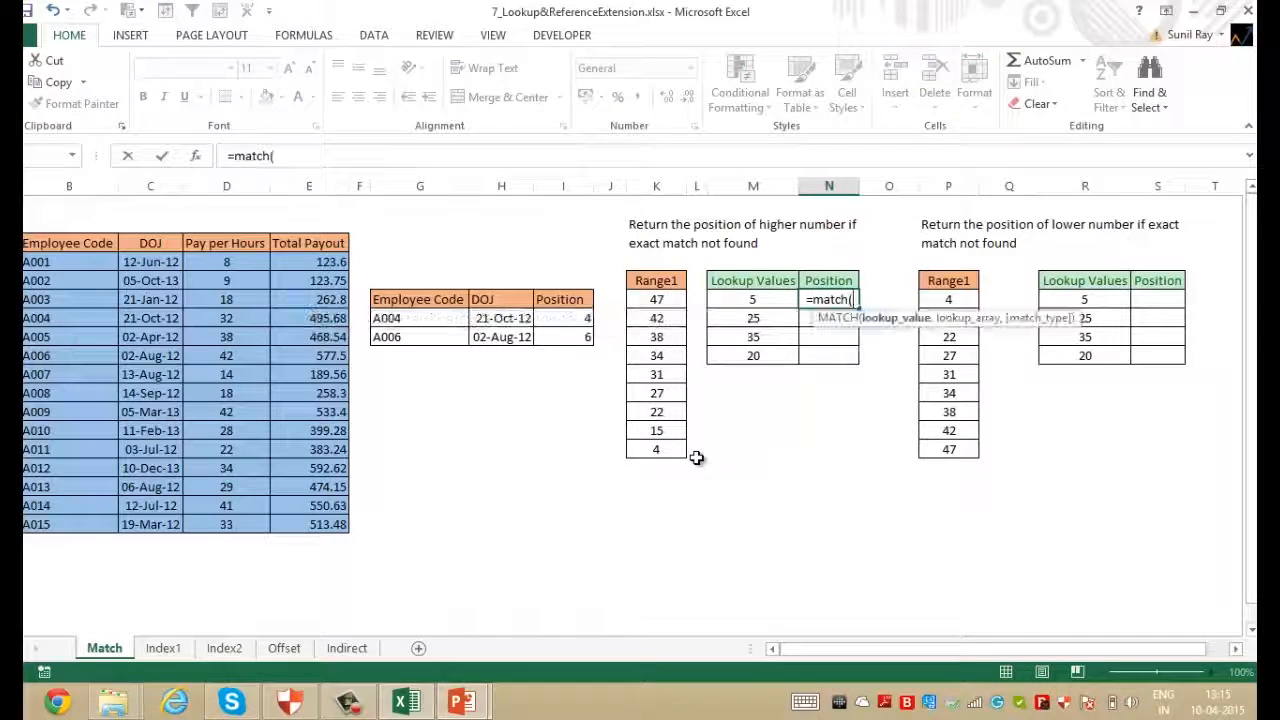
key(Left)
text(,)
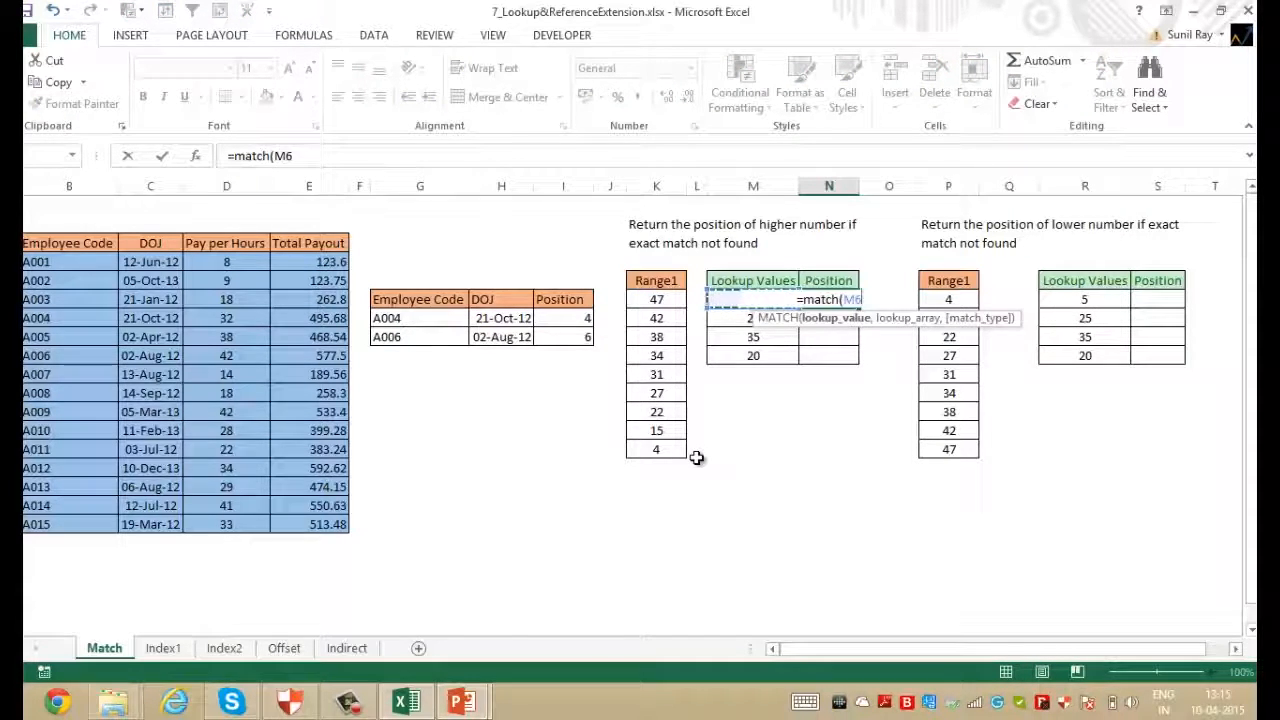
key(Left)
key(Left)
key(Left)
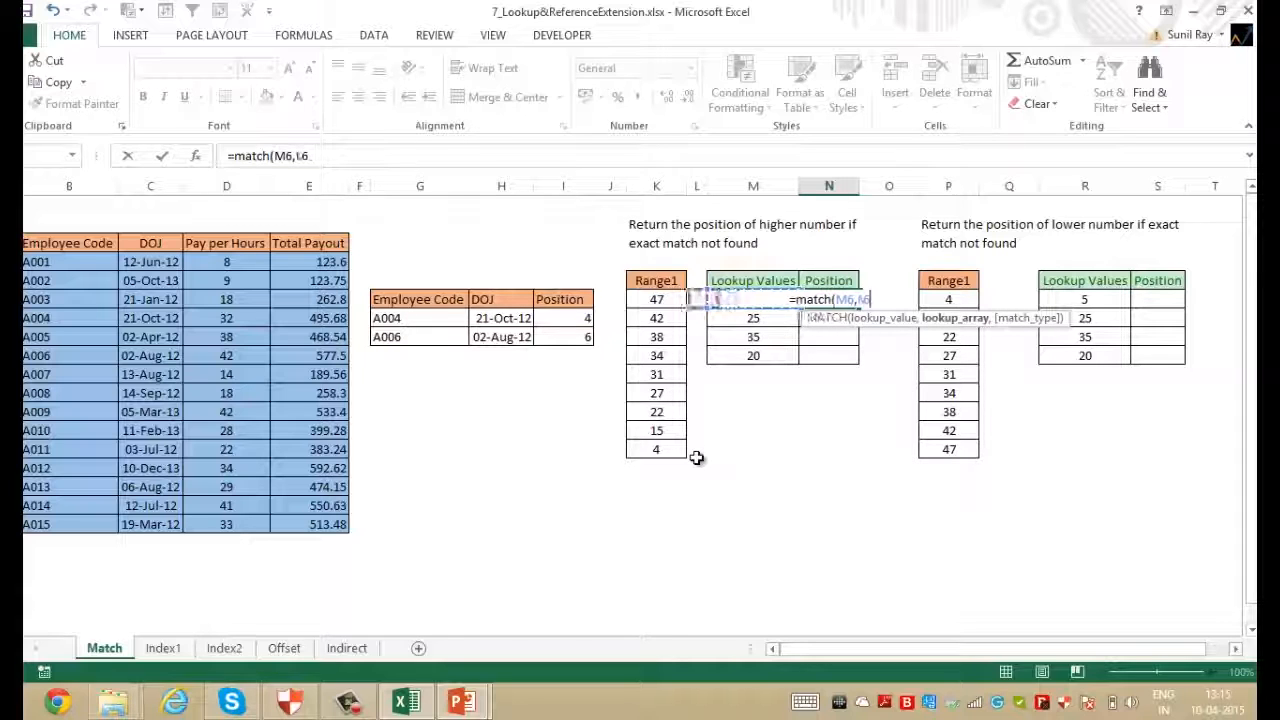
key(shift+Down)
key(shift+Down)
key(shift+Down)
key(shift+Down)
key(shift+Down)
key(shift+Down)
key(shift+Down)
key(shift+Down)
key(F4)
text(,)
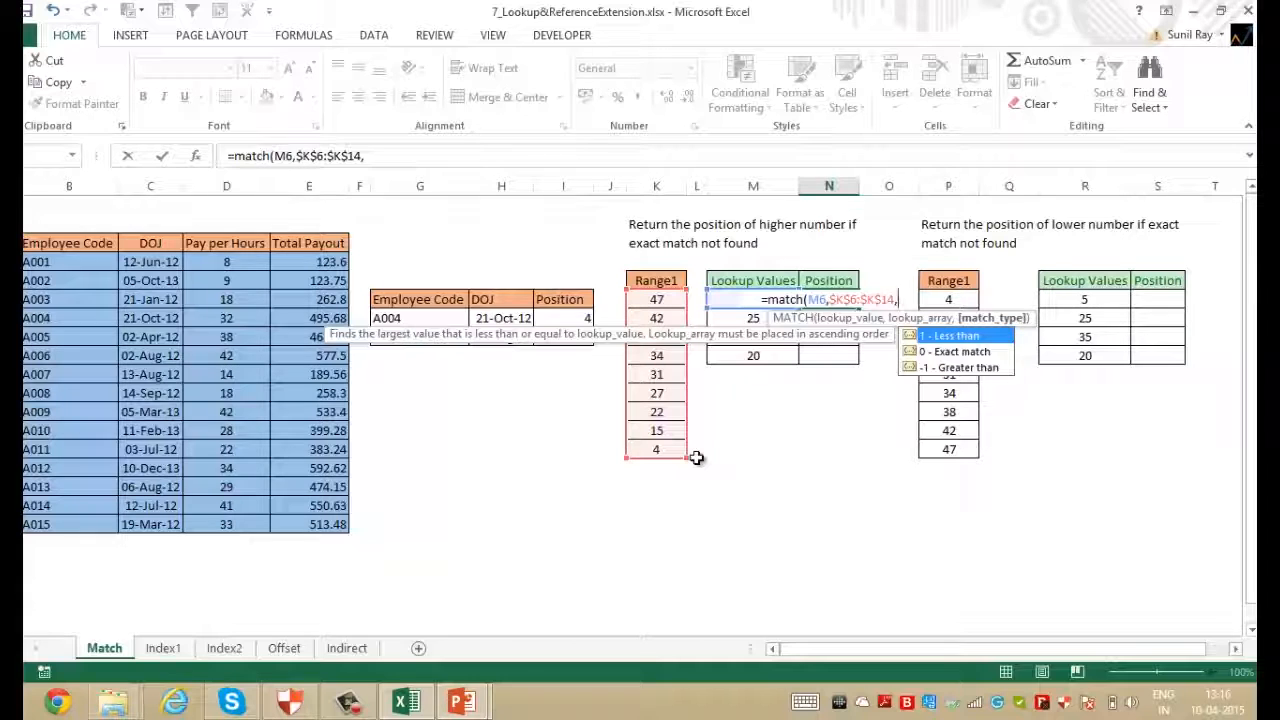
text(-1)
key(ctrl+Return)
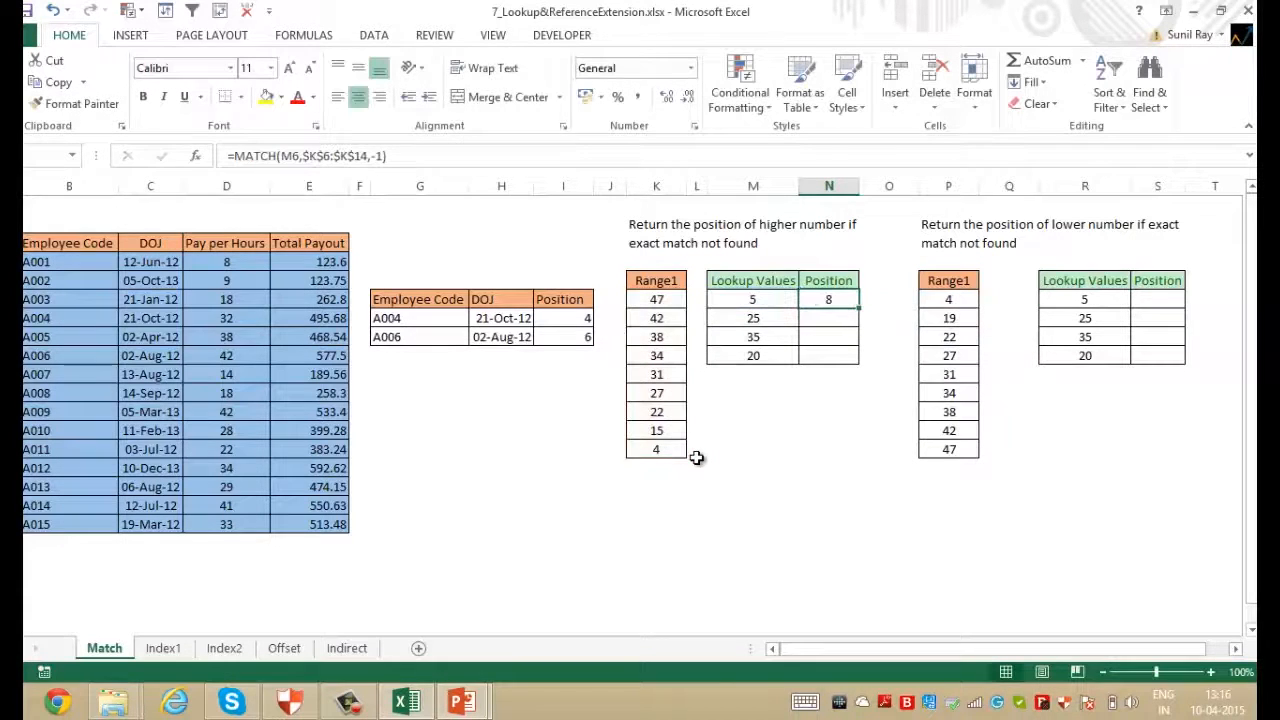
Copy the greater-than MATCH formula down to the Position cells for lookup values 25, 35 and 20
key(ctrl+c)
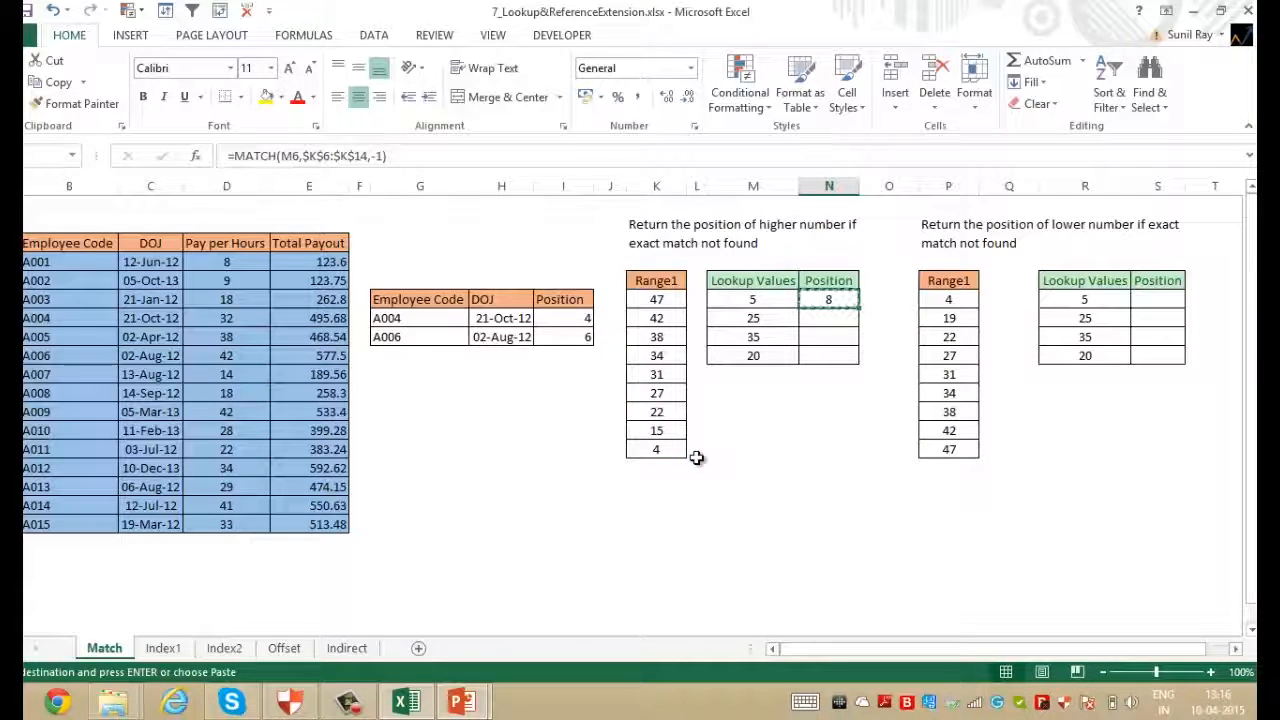
key(shift+Down)
key(shift+Down)
key(shift+Down)
key(alt+e)
key(s)
key(Return)
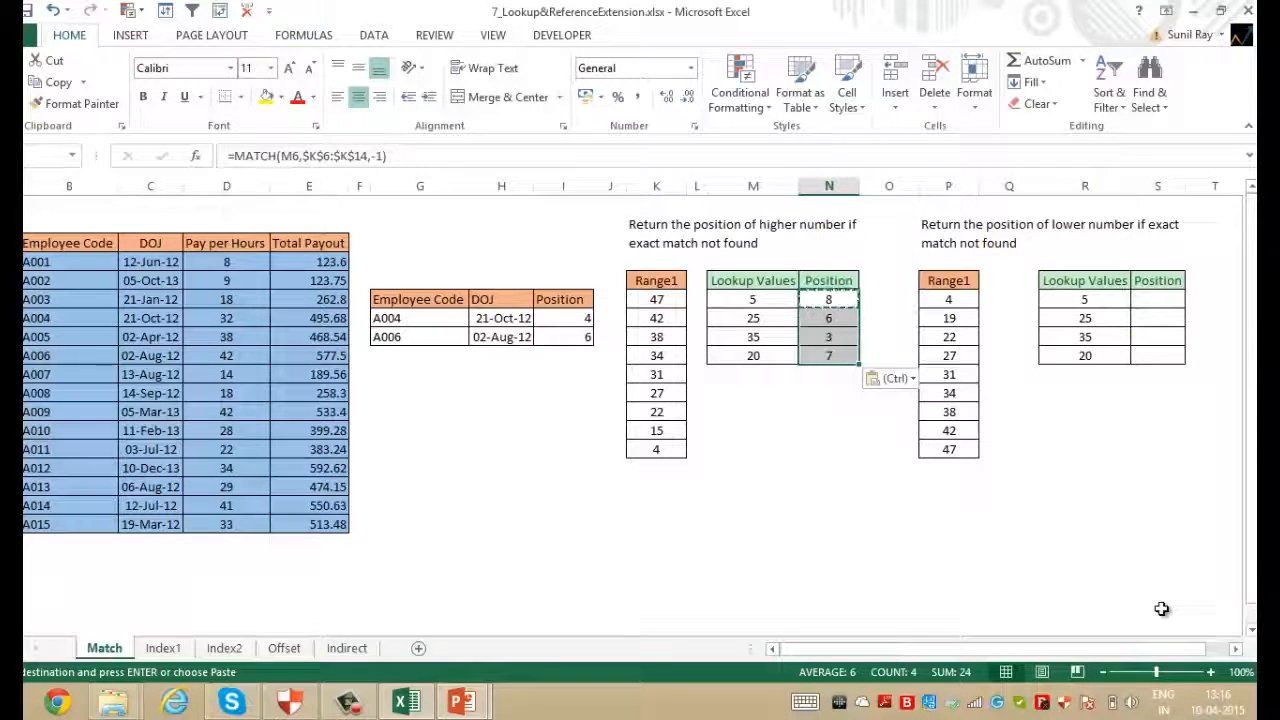
Examine the sort order of the Range1 values used by the higher-number match
key(Up)
key(Left)
key(Down)
key(Left)
key(Left)
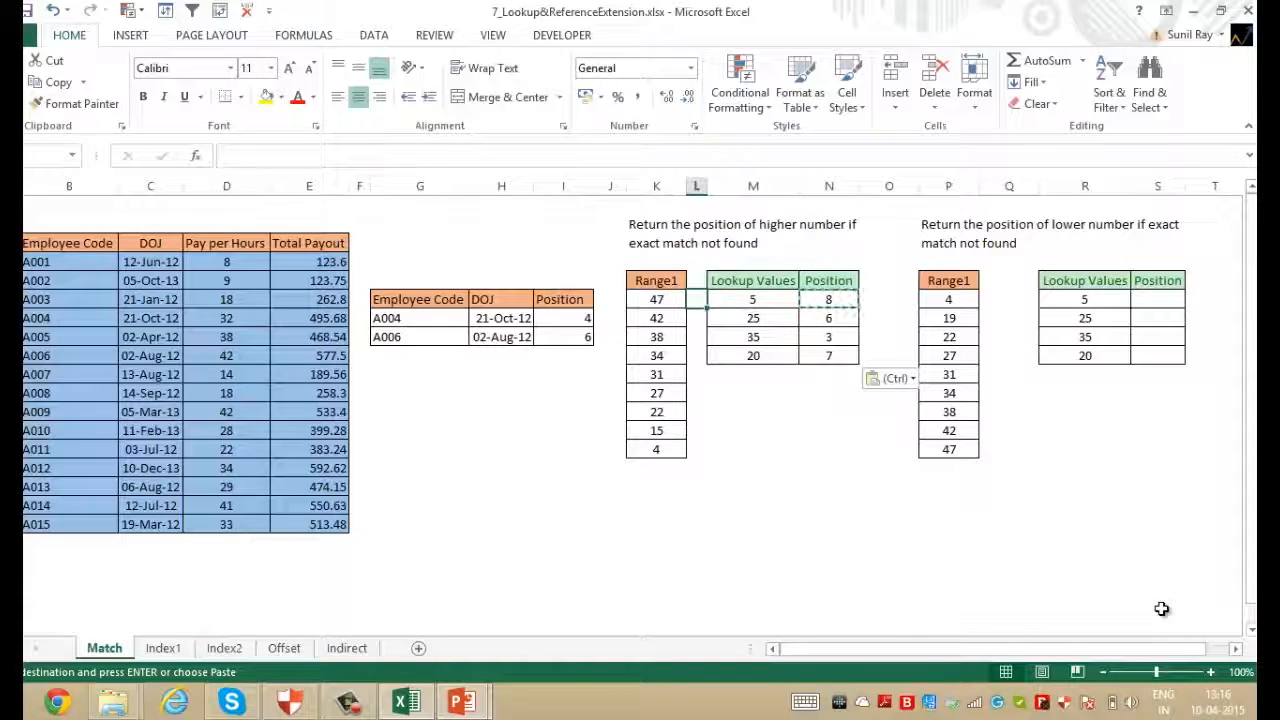
key(shift+Down)
key(shift+Down)
key(shift+Down)
key(shift+Down)
key(shift+Down)
key(shift+Down)
key(shift+Down)
key(shift+Down)
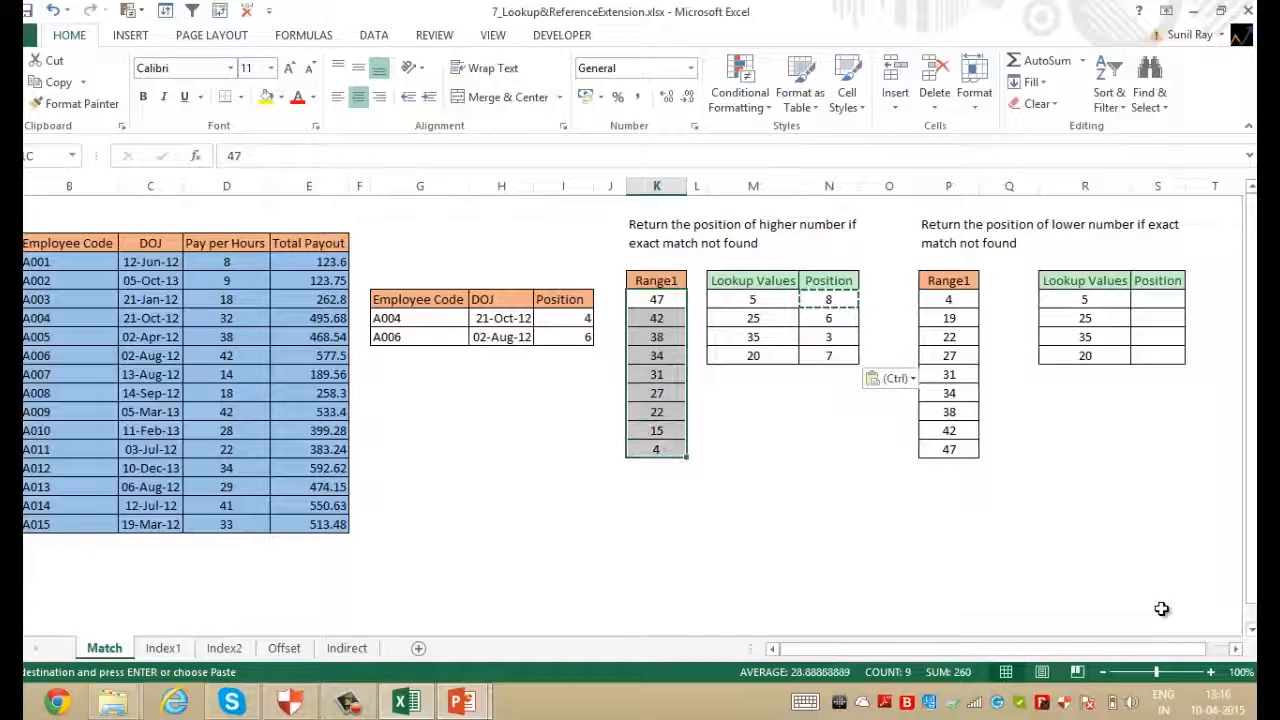
Compare the Position formula for lookup value 5 with the start of the Range1 list in the higher-number example
key(Right)
key(Right)
key(Right)
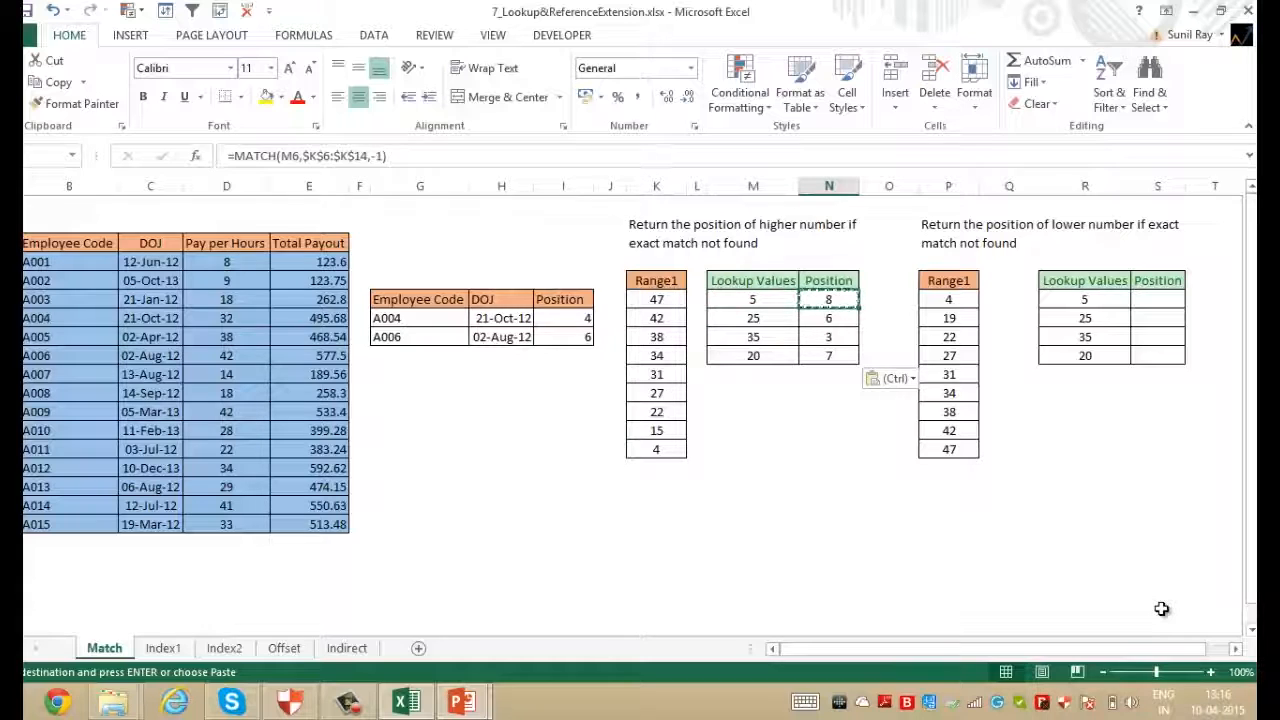
key(Left)
key(Left)
key(Left)
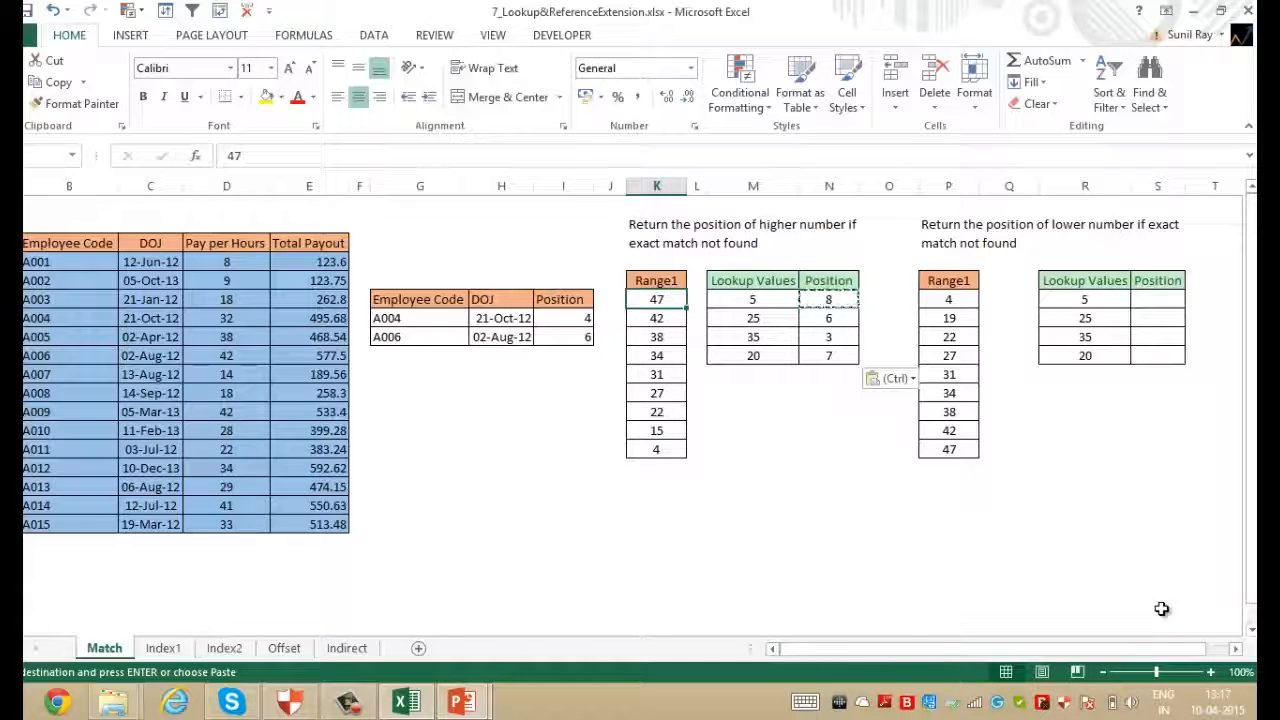
key(Right)
key(Right)
key(Right)
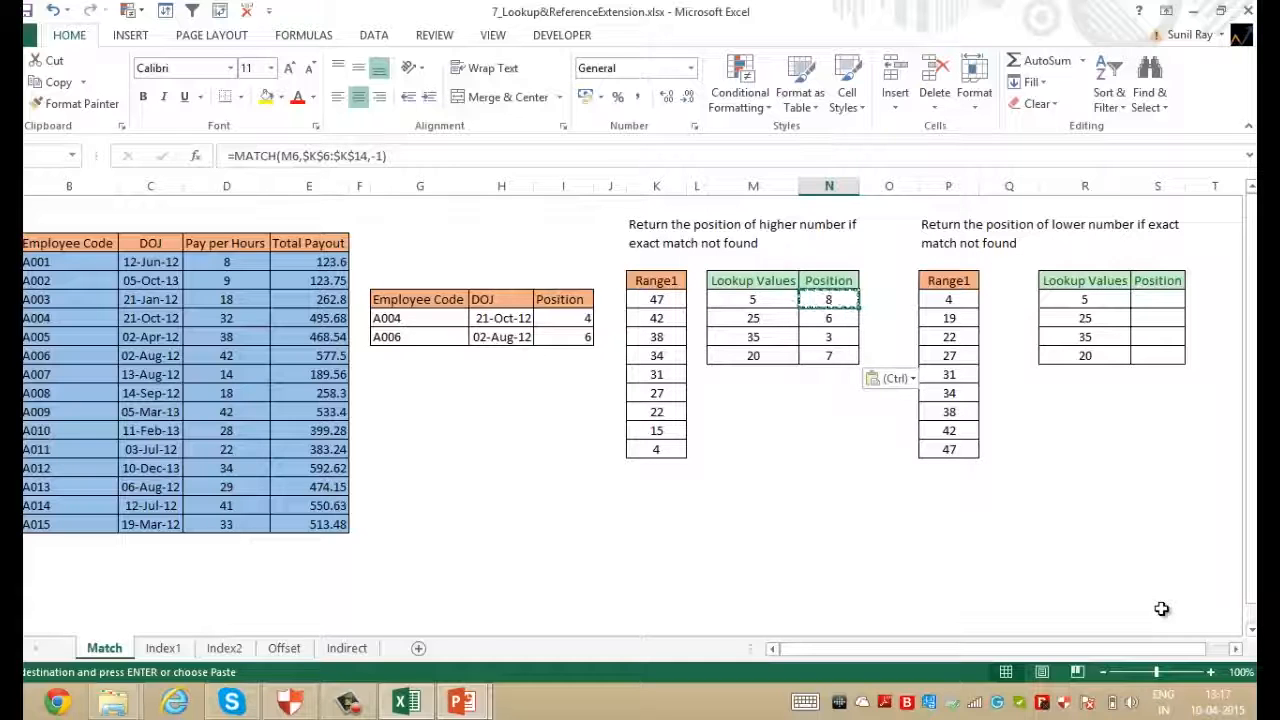
Check the Position result for lookup value 5 by counting down the Range1 values from 47 to 15
key(Left)
key(Left)
key(Left)
key(shift+Down)
key(shift+Down)
key(shift+Down)
key(shift+Down)
key(shift+Down)
key(shift+Down)
key(shift+Down)
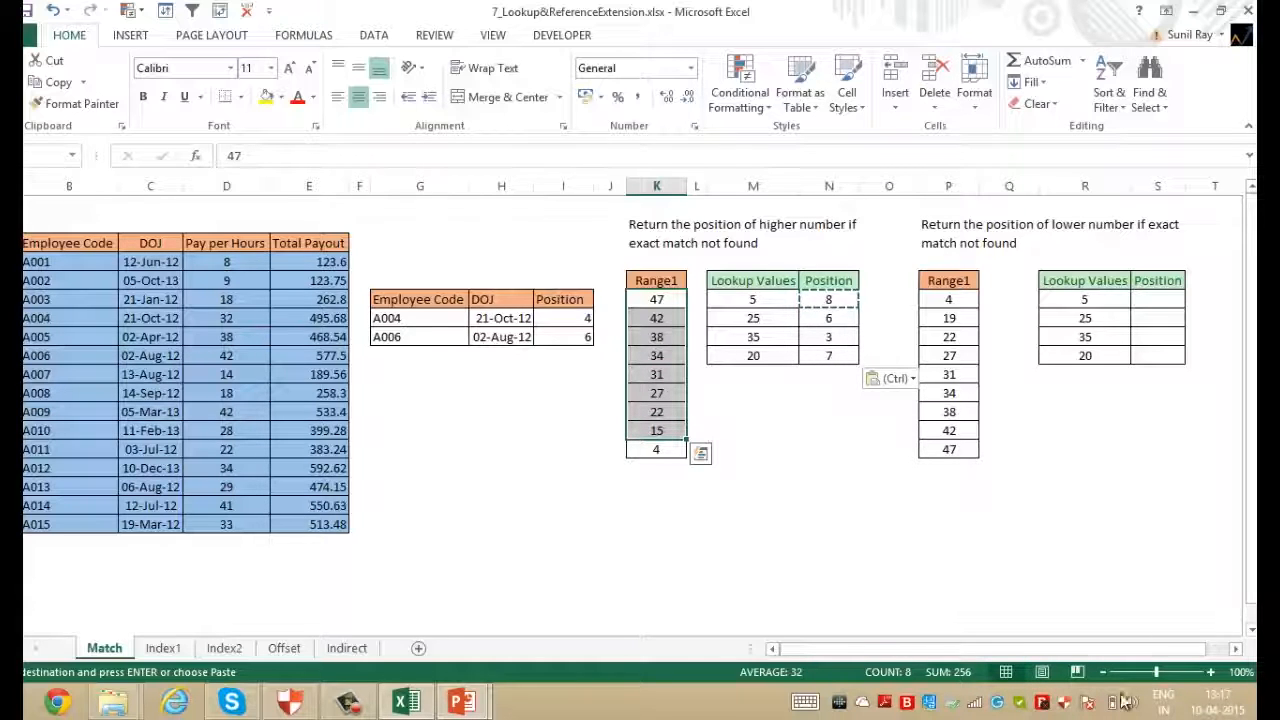
key(Escape)
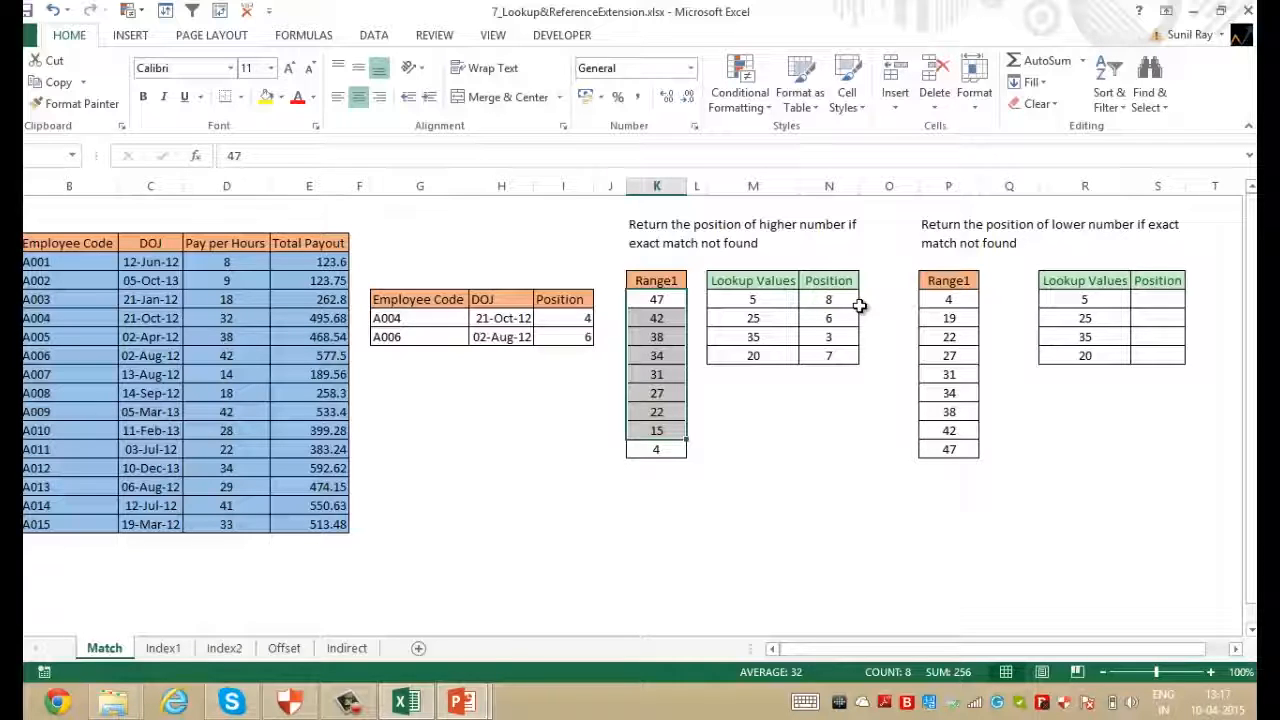
click(858, 305)
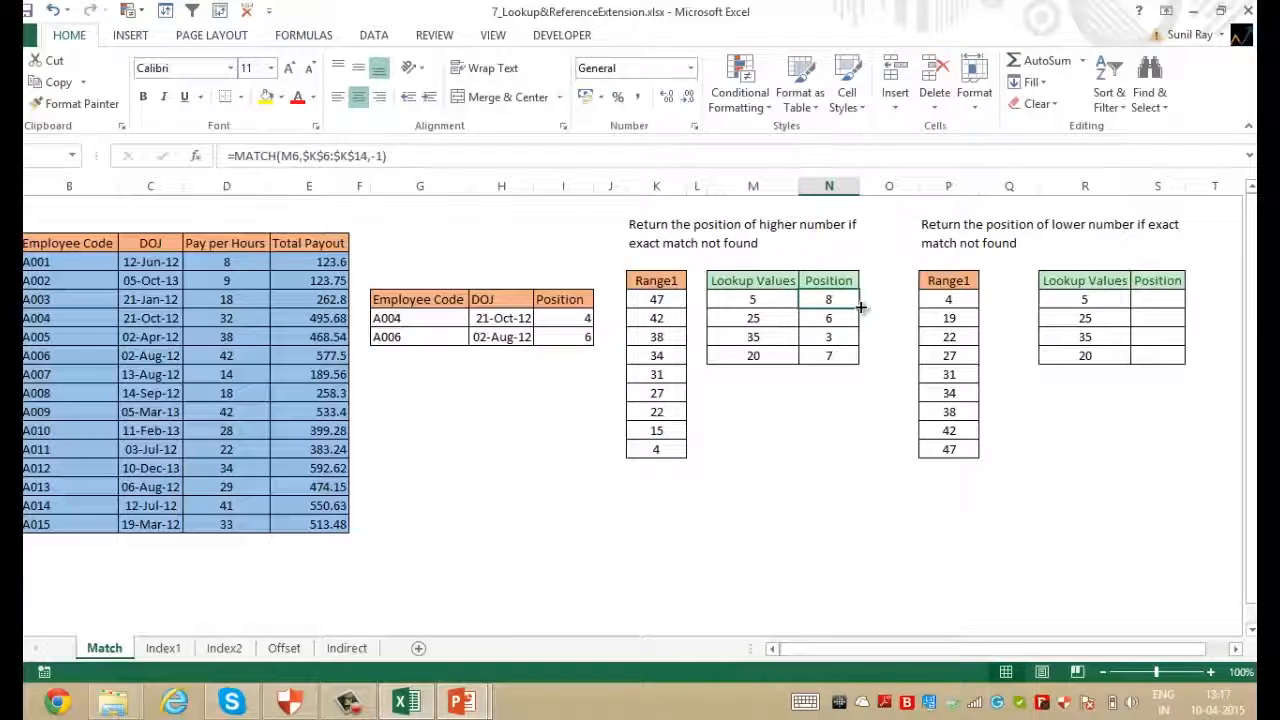
Examine the layout of the lower-number match example, ending at the empty Position cell for lookup value 5
key(Left)
key(Left)
key(Left)
key(Right)
key(Right)
key(Right)
key(Right)
key(Right)
key(Right)
key(Right)
key(Right)
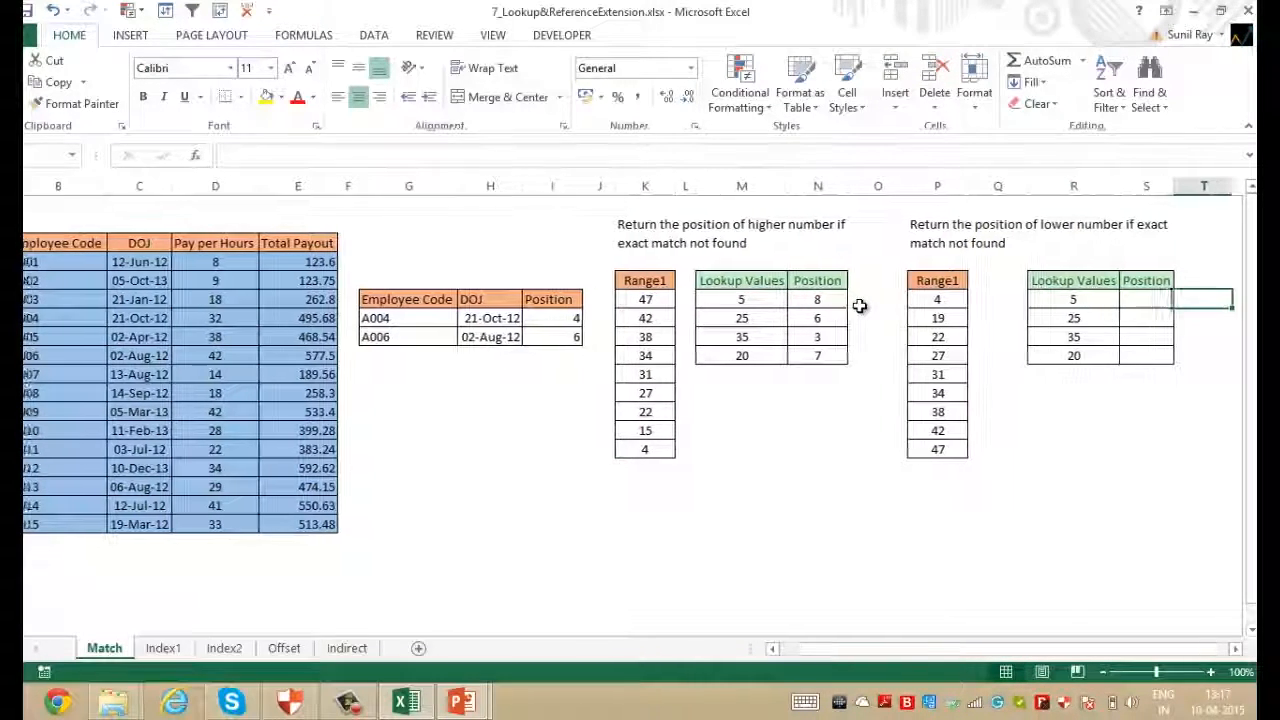
key(Right)
key(Right)
key(Left)
key(Left)
key(Left)
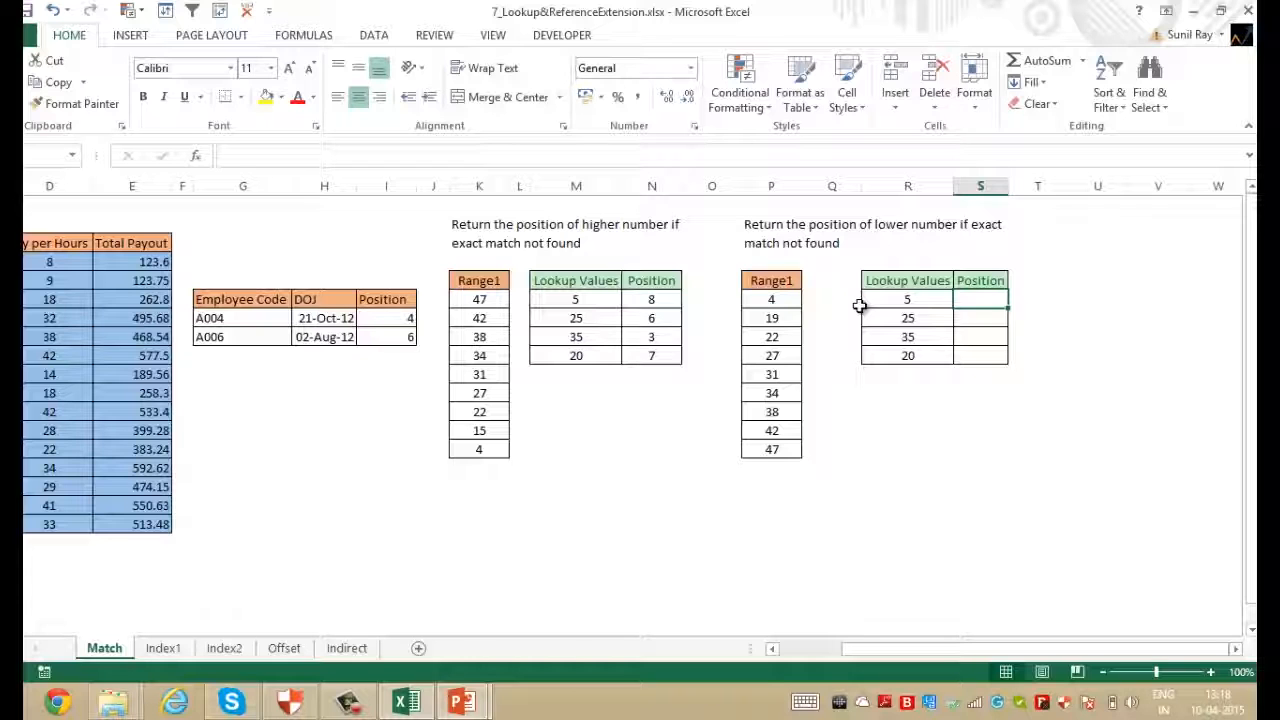
Examine the sort order of the Range1 values used by the lower-number match
key(Left)
key(Left)
key(Left)
key(ctrl+shift+Down)
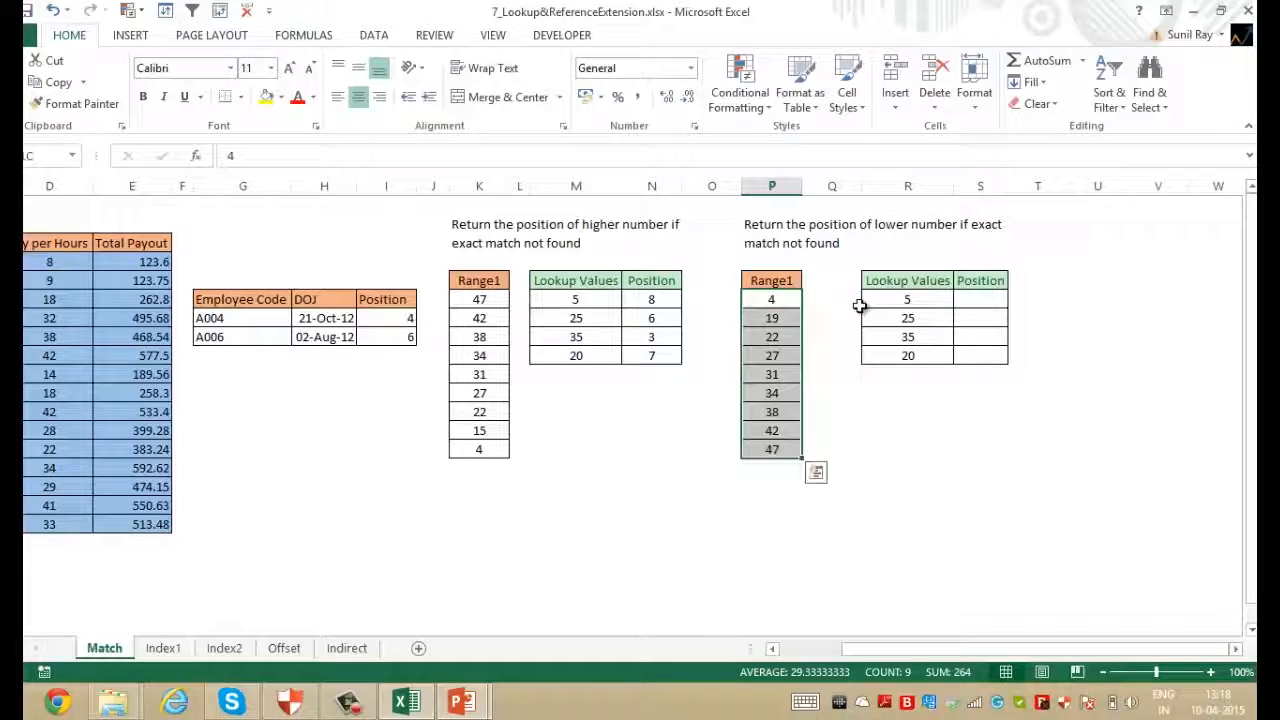
key(Down)
key(Down)
key(Down)
key(Down)
key(Up)
key(Up)
key(Up)
key(Up)
Enter =MATCH(R6,$P$6:$P$14,1) in the Position cell for lookup value 5 in the lower-number example
key(Right)
key(Right)
key(Right)
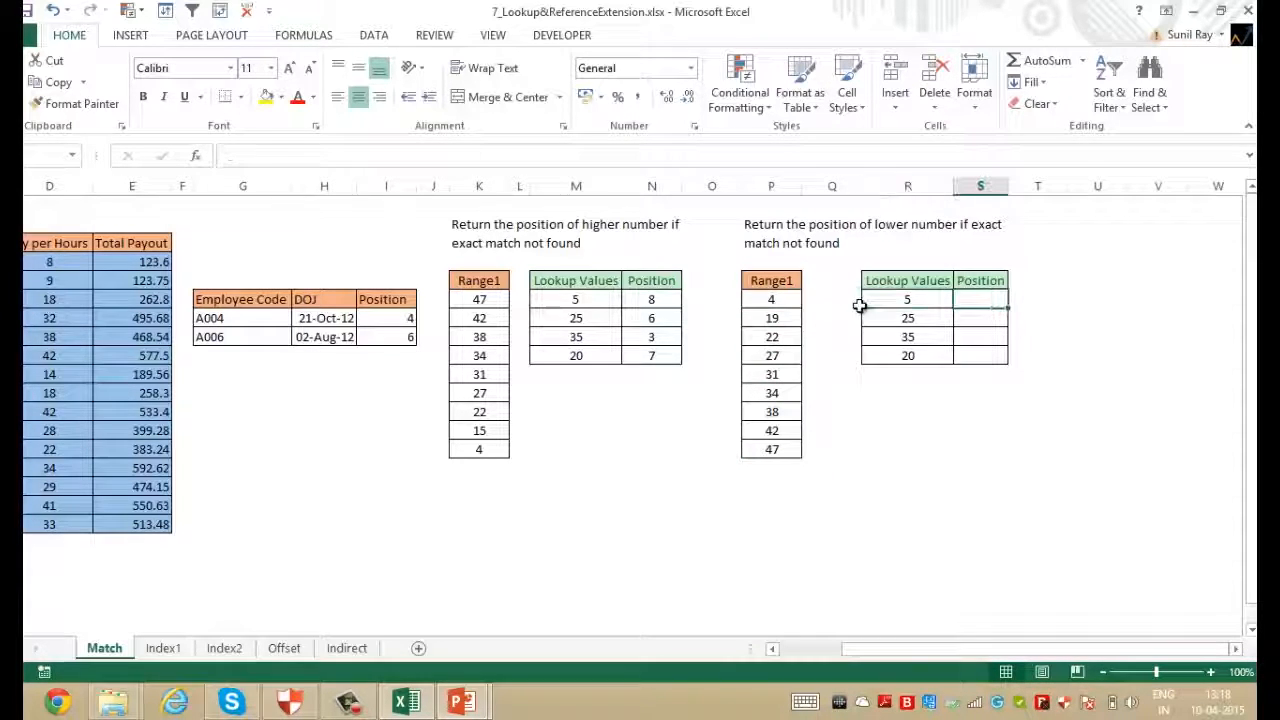
text(=match()
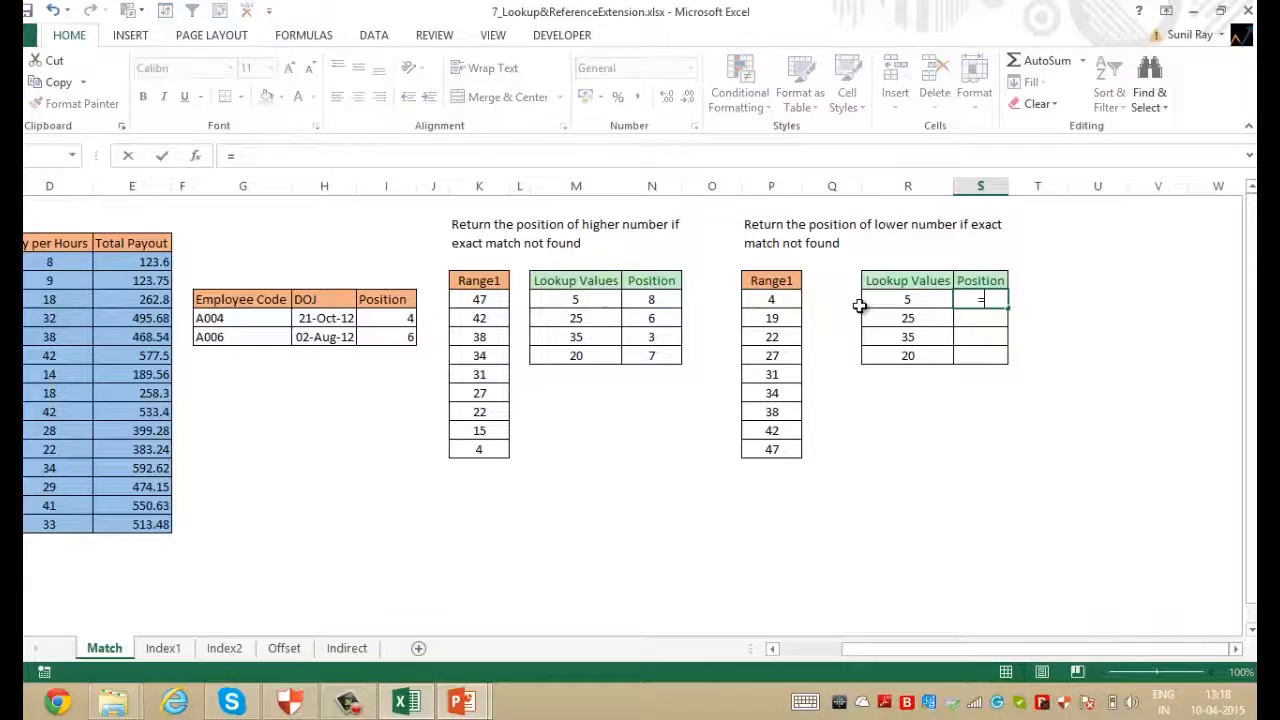
key(Left)
text(,)
key(Left)
key(Left)
key(ctrl+shift+Down)
key(F4)
text(,)
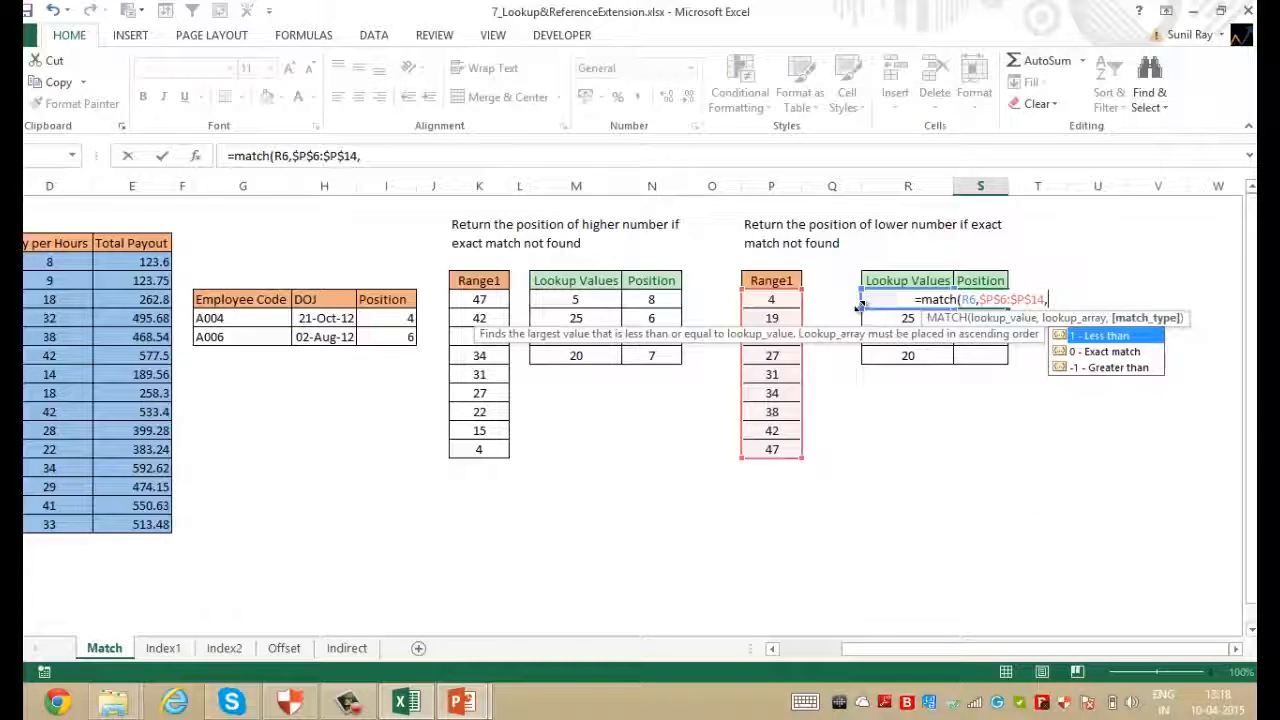
text(1))
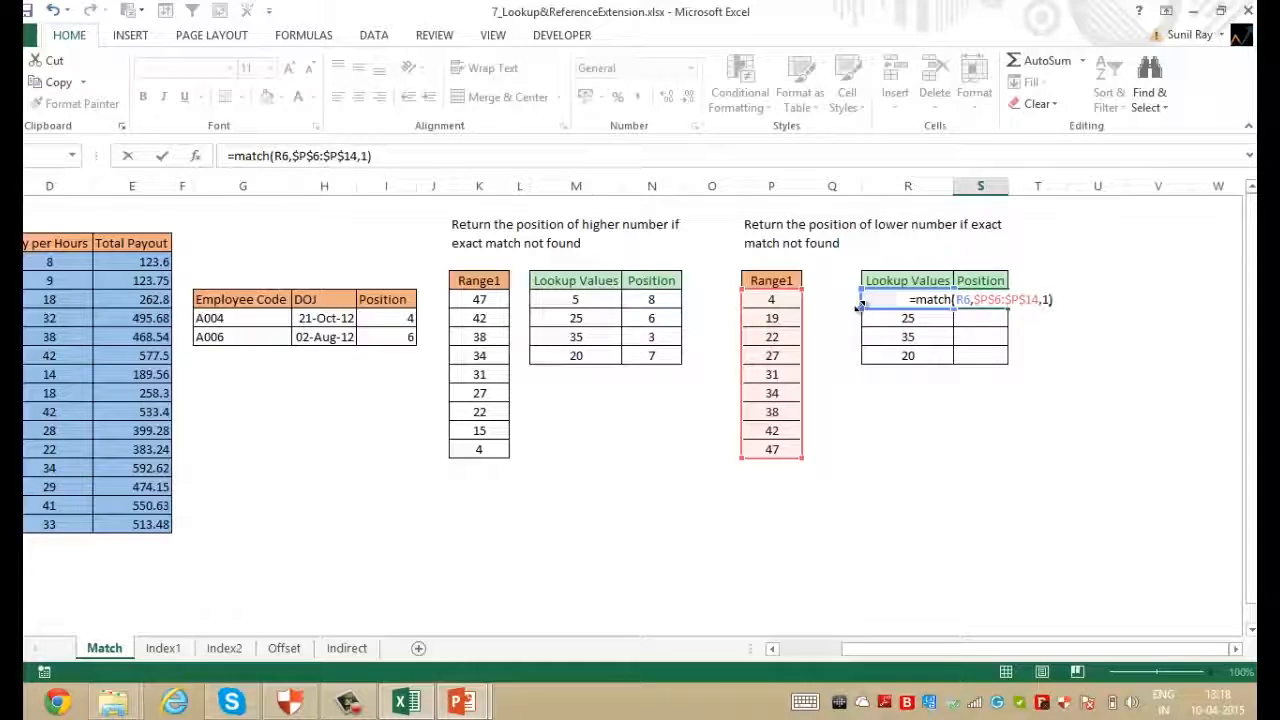
key(ctrl+Return)
Copy the less-than MATCH formula down to the Position cells for lookup values 25, 35 and 20
key(ctrl+c)
key(shift+Down)
key(shift+Down)
key(shift+Down)
key(Return)
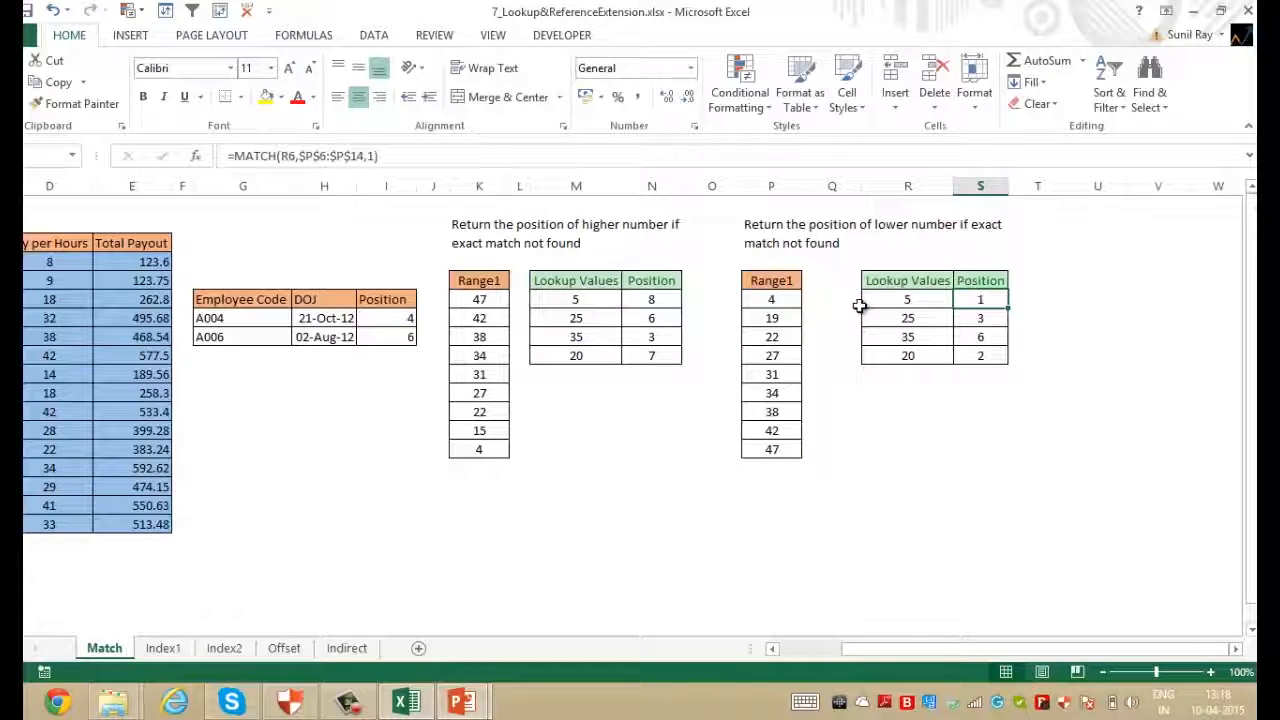